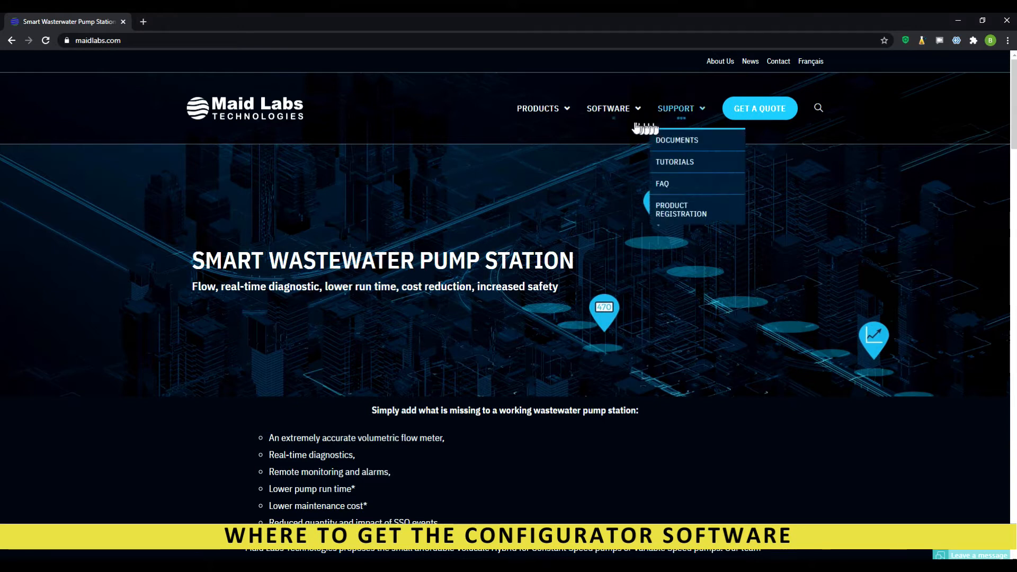
Open the Configurator Software page of the Maid Labs site and download the Maid Device Configurator software.
mouse_move(620, 127)
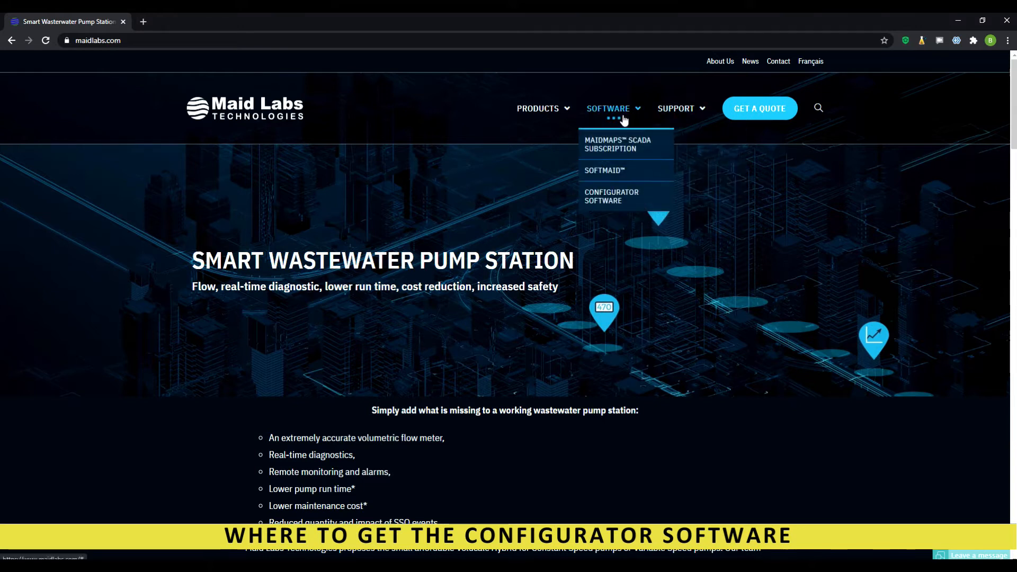
click(607, 197)
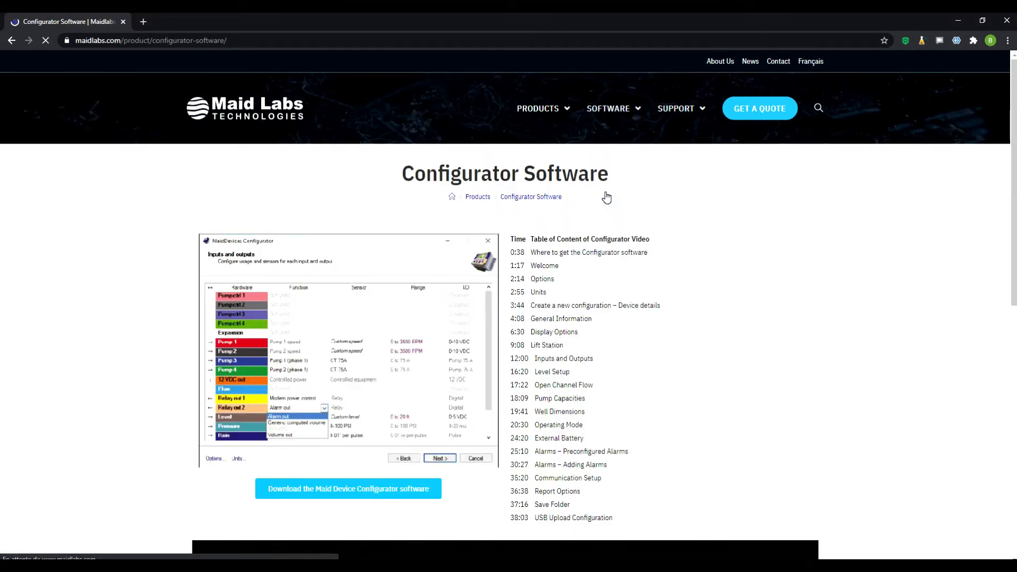
click(374, 493)
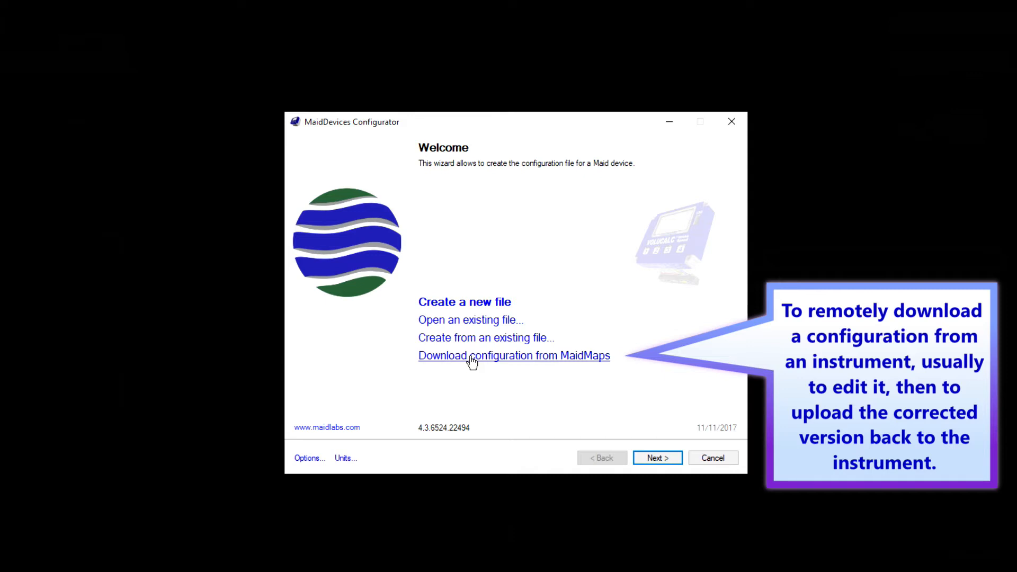
click(472, 357)
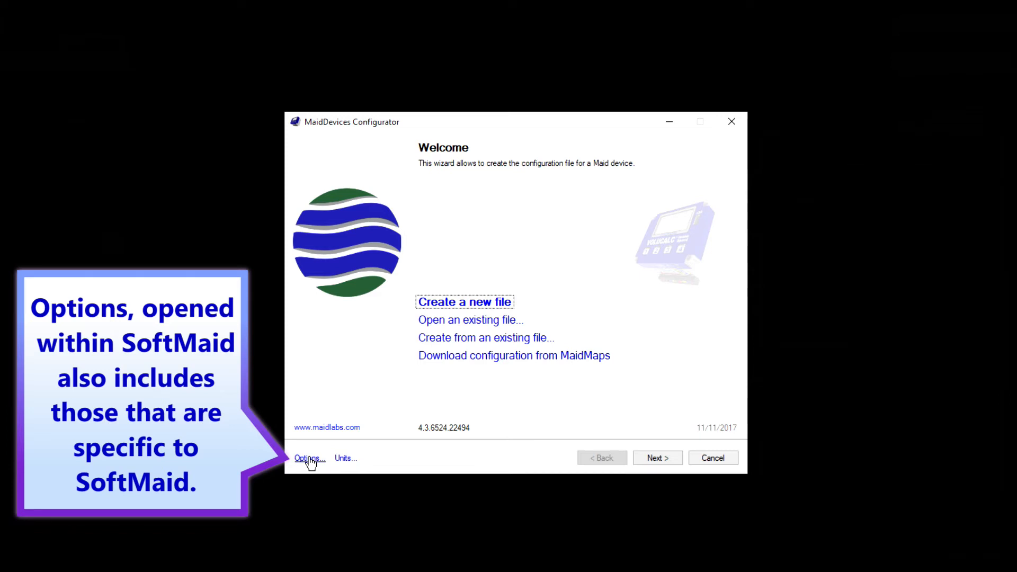
Apply the predefined United States unit setup in the configurator's options.
click(310, 459)
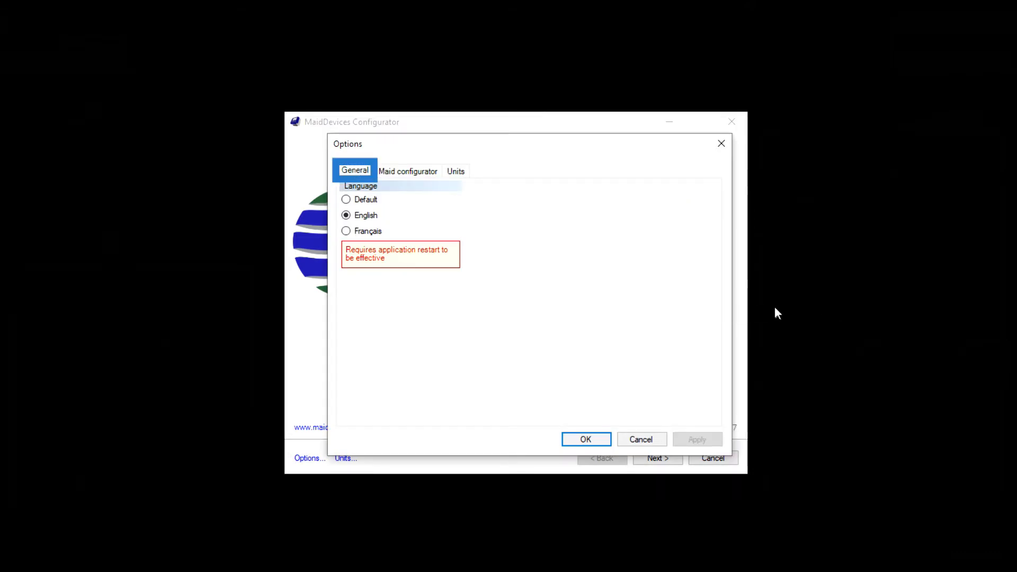
click(407, 171)
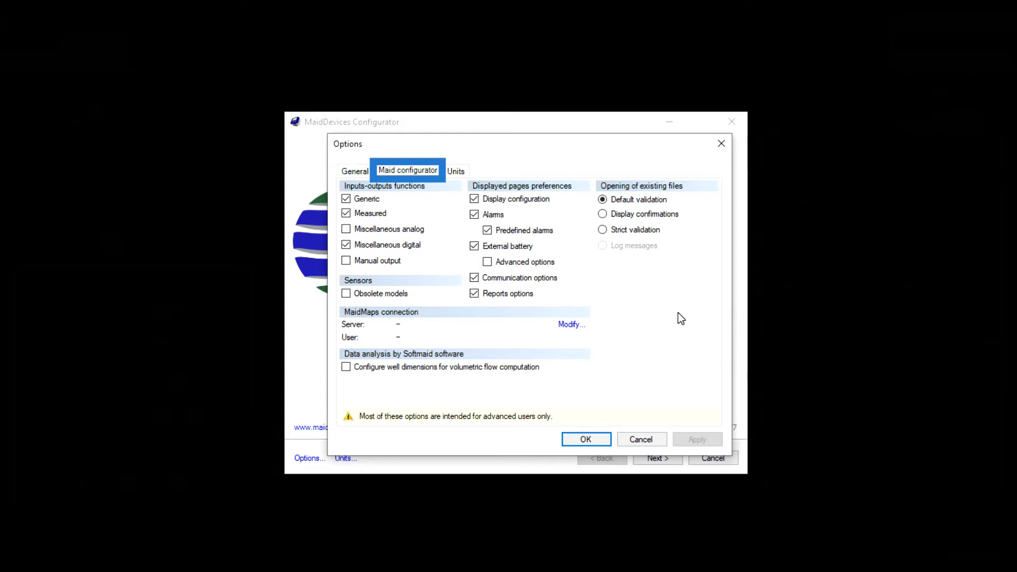
key(ctrl+Tab)
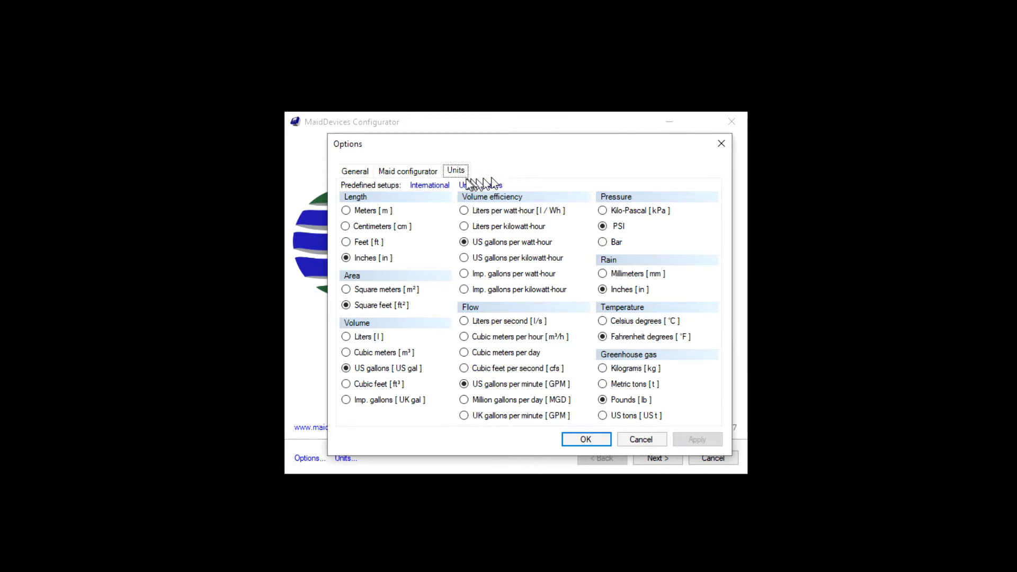
click(438, 189)
click(490, 187)
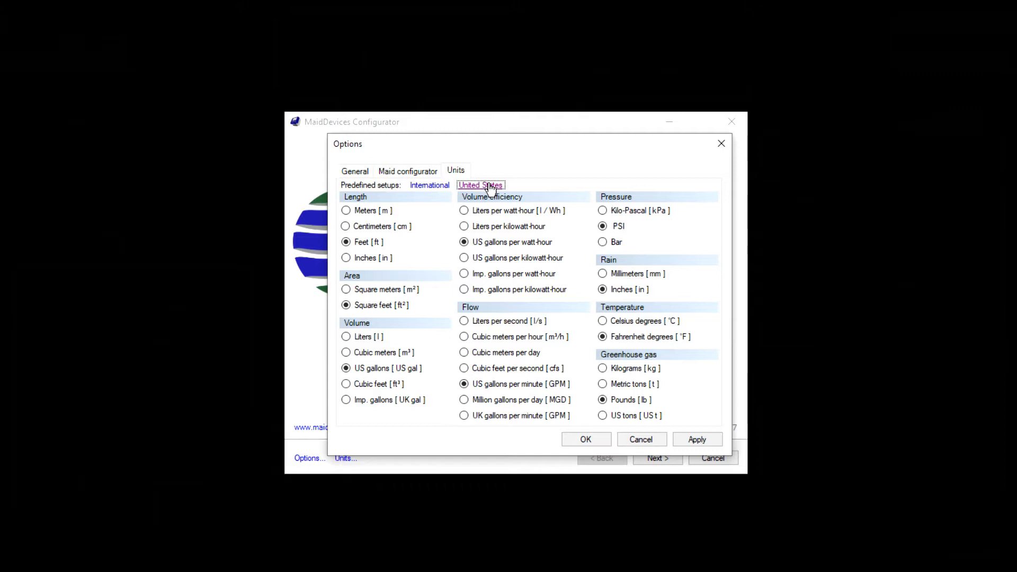
click(585, 439)
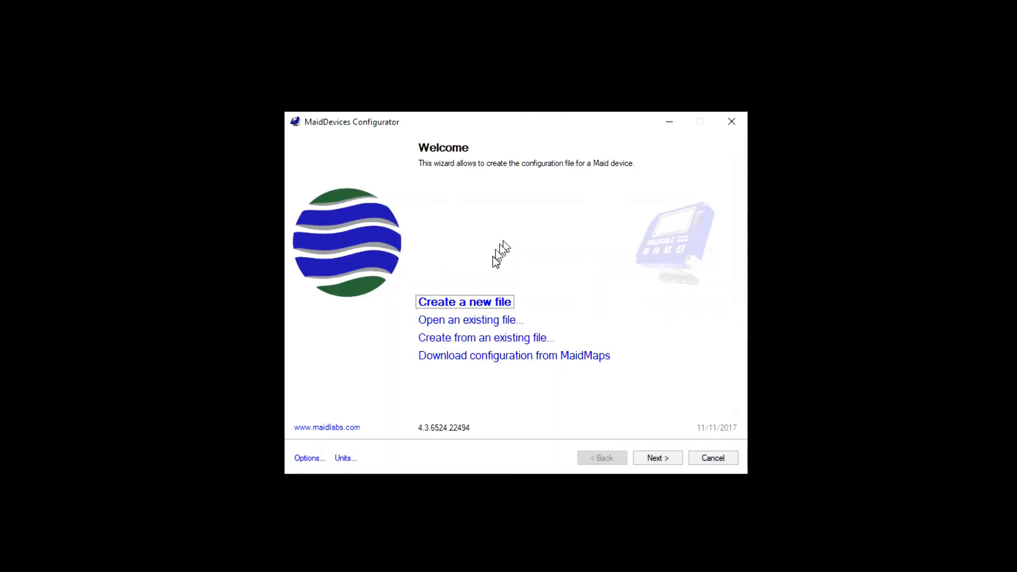
Create a new configuration file for the device with serial number 100 and name the device LS 123.
click(490, 306)
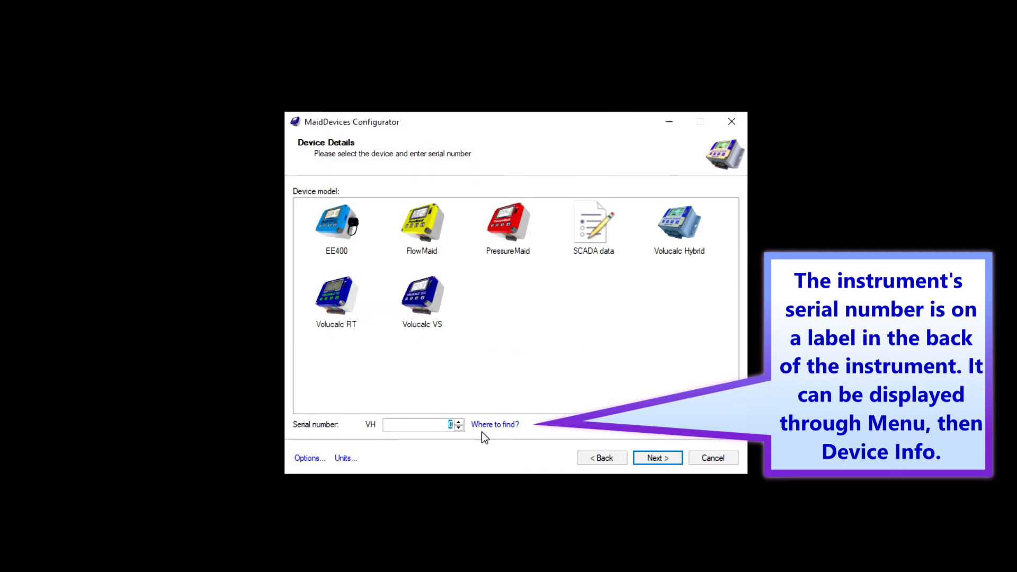
text(100)
key(Return)
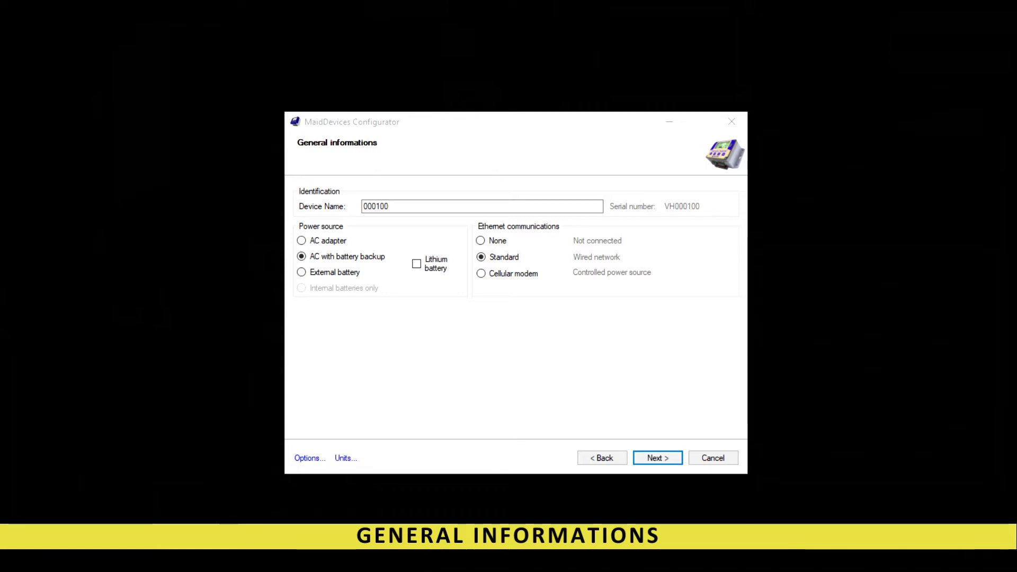
double_click(399, 205)
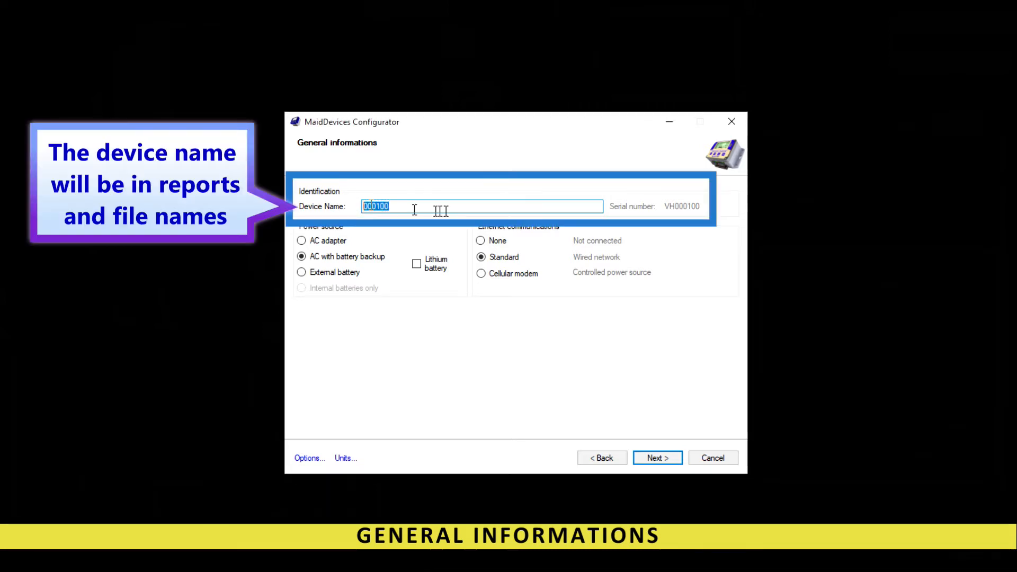
text(LS 123)
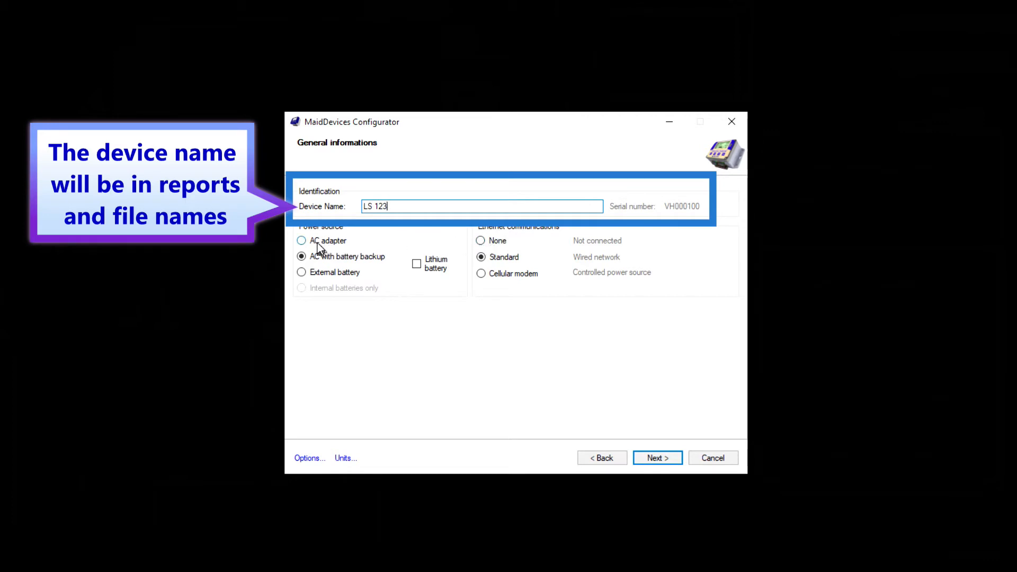
Set the device's power source to AC adapter and its Ethernet communications to Standard.
click(304, 239)
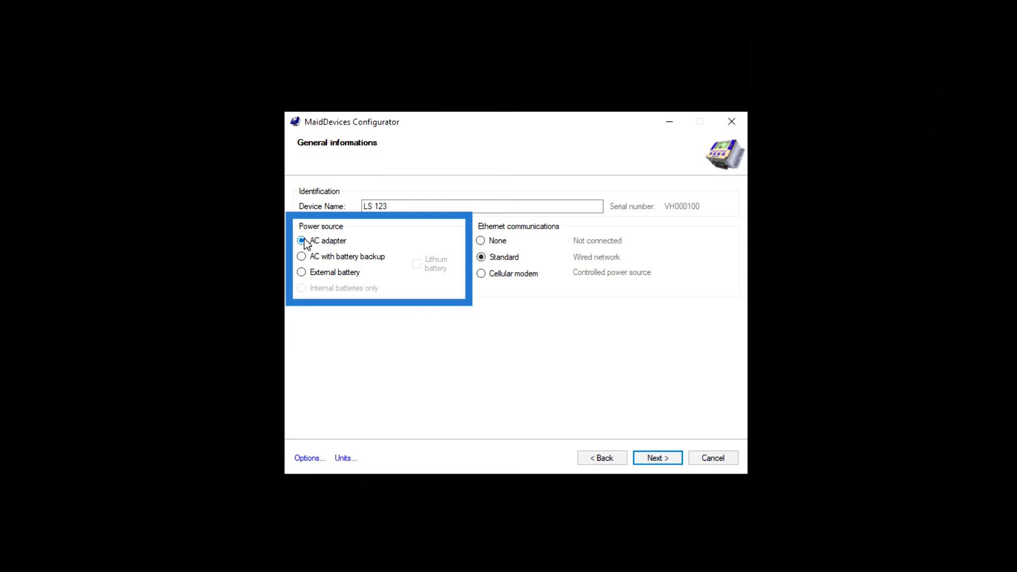
click(303, 258)
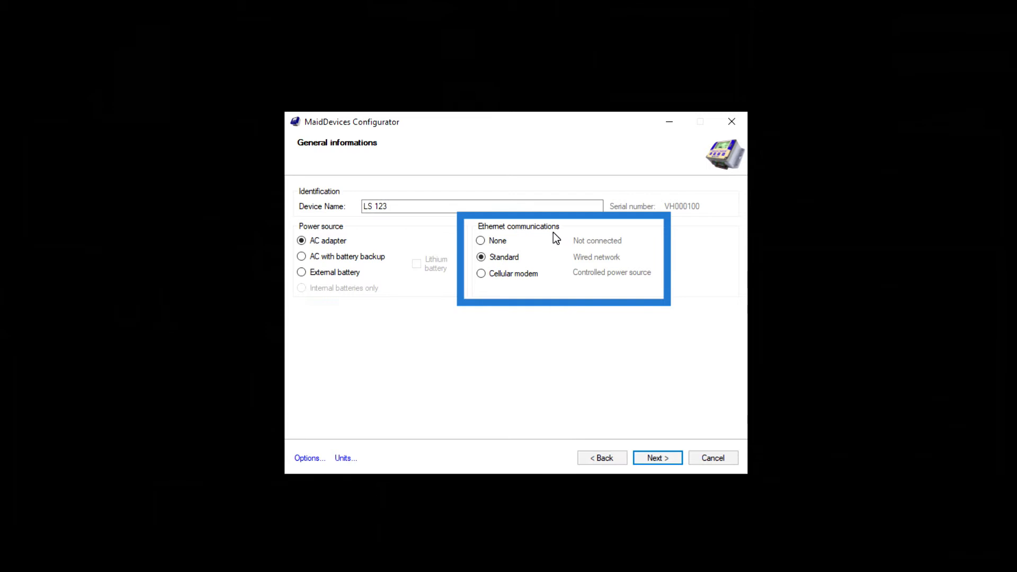
click(480, 242)
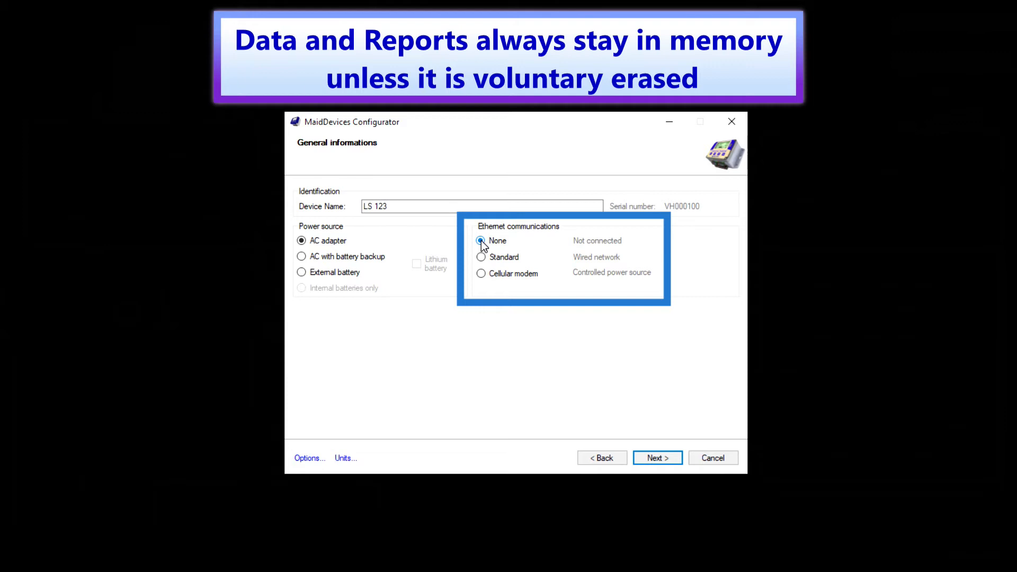
click(482, 258)
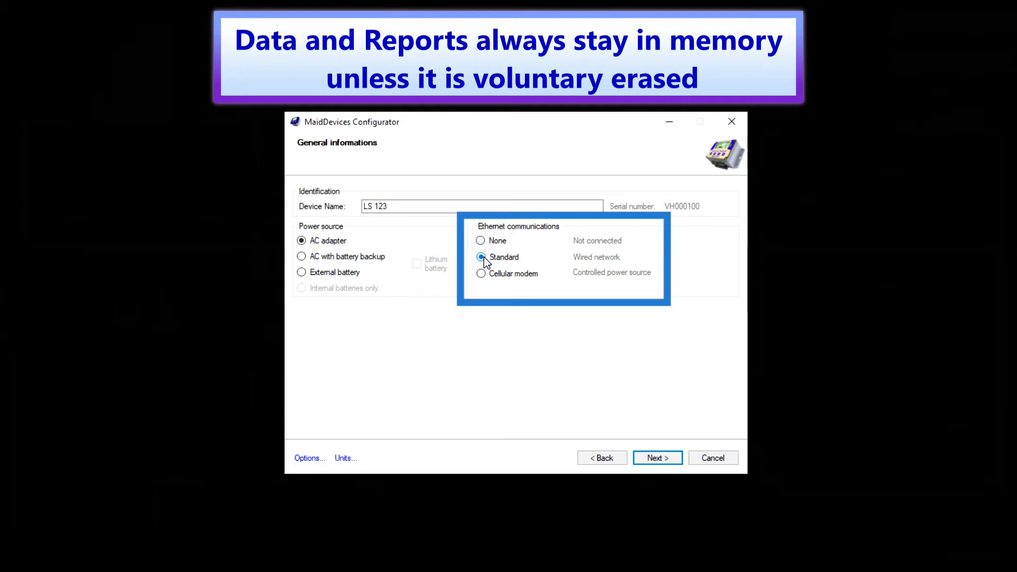
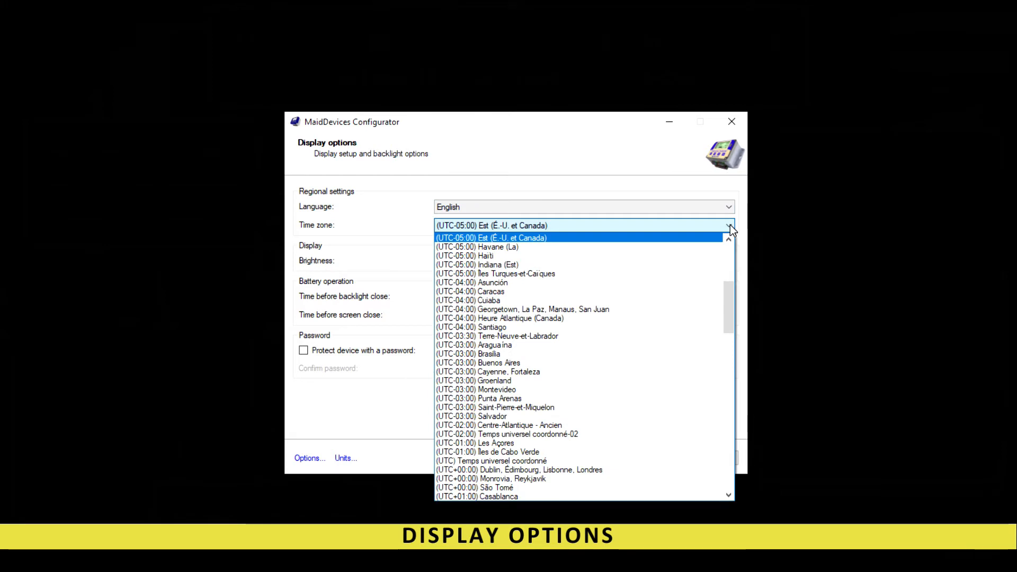
Set the battery-operation times to 30 s before backlight close and 300 s before screen close, and enable password protection for the device.
click(730, 224)
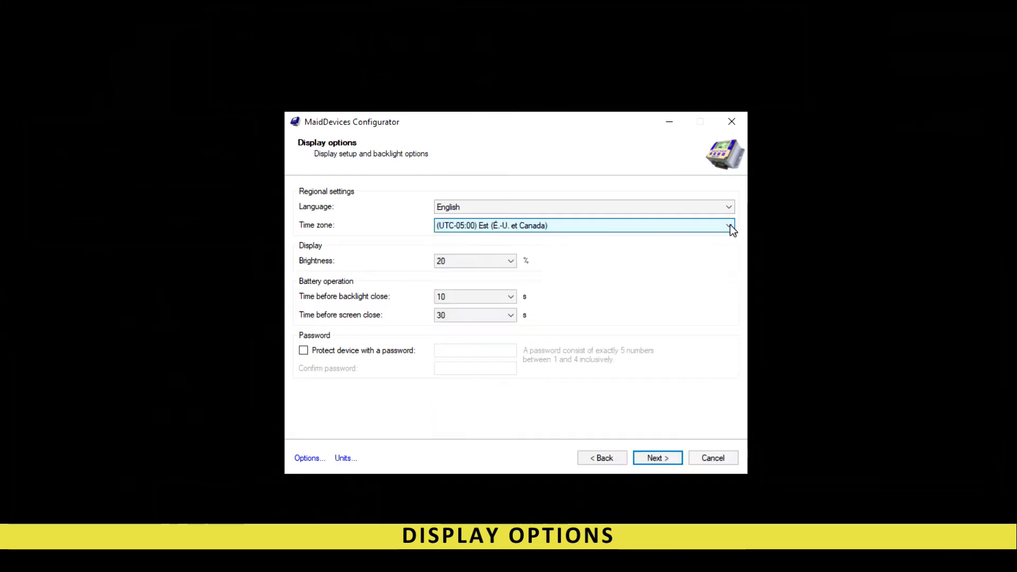
click(512, 261)
click(511, 262)
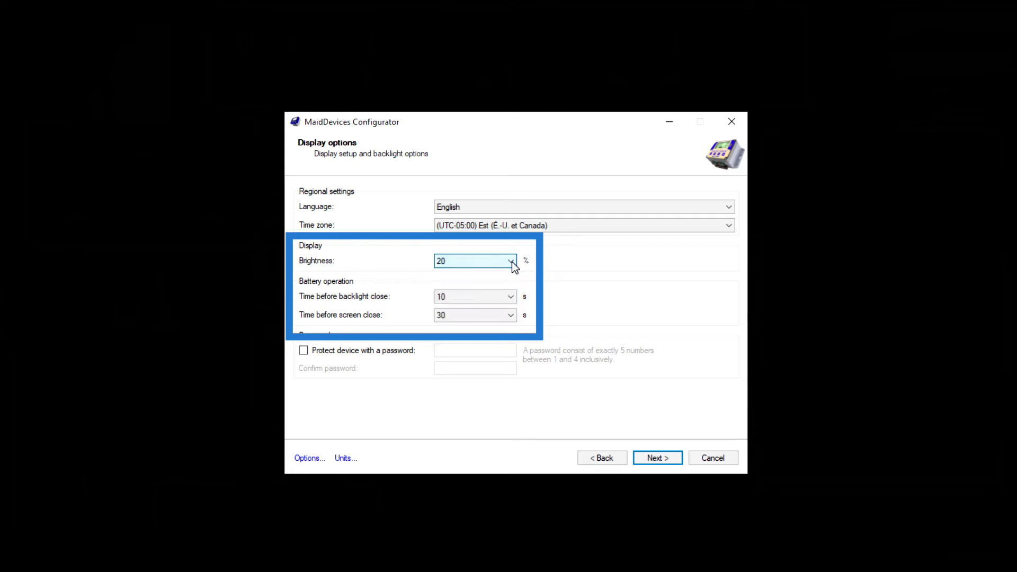
click(513, 298)
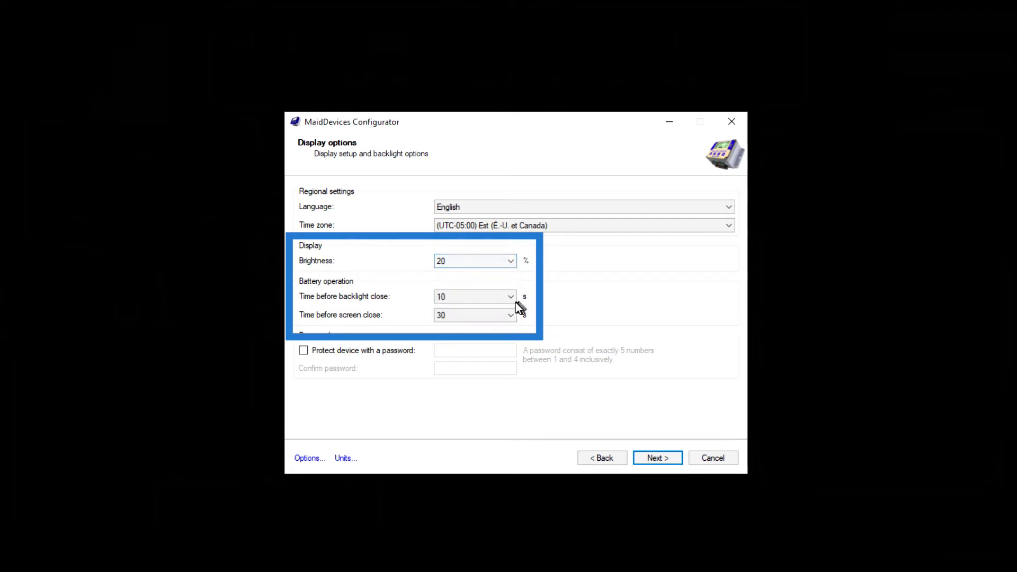
click(512, 297)
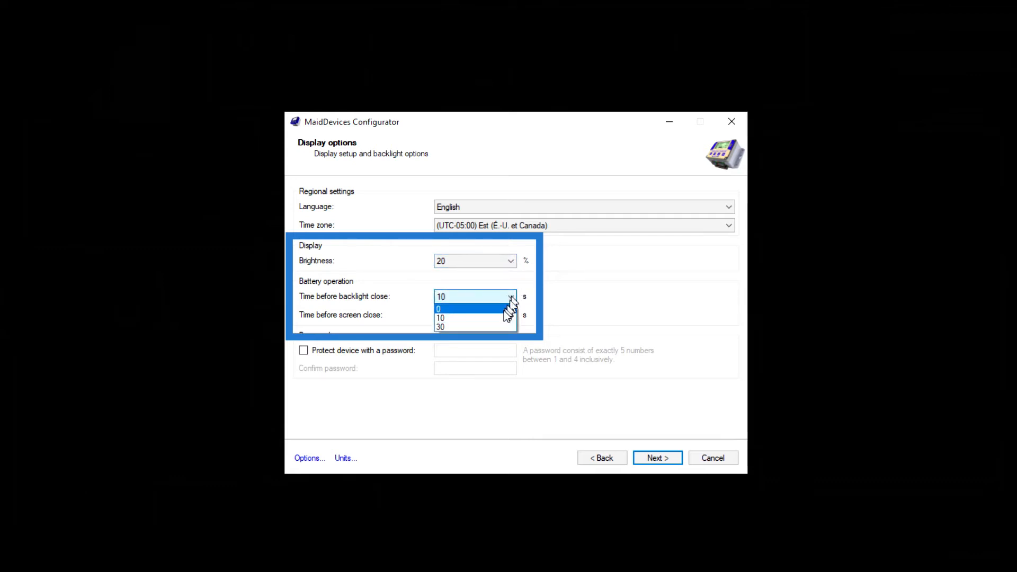
click(502, 327)
click(511, 315)
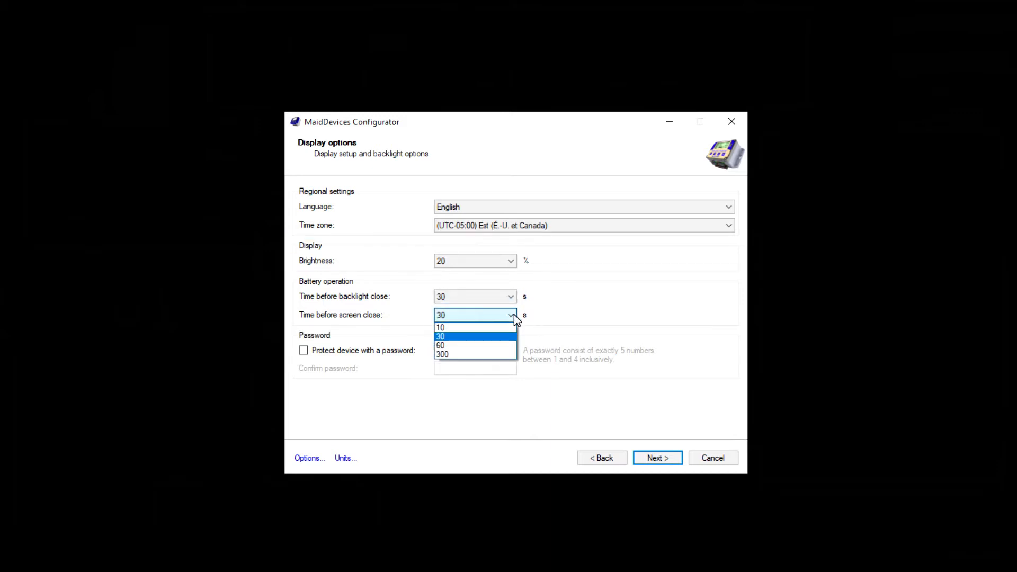
click(498, 355)
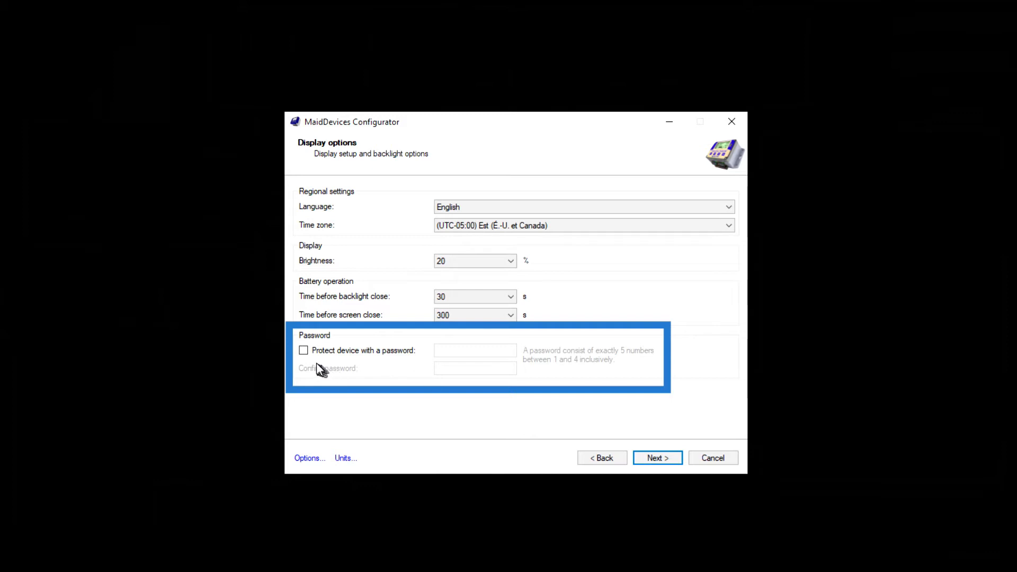
click(304, 350)
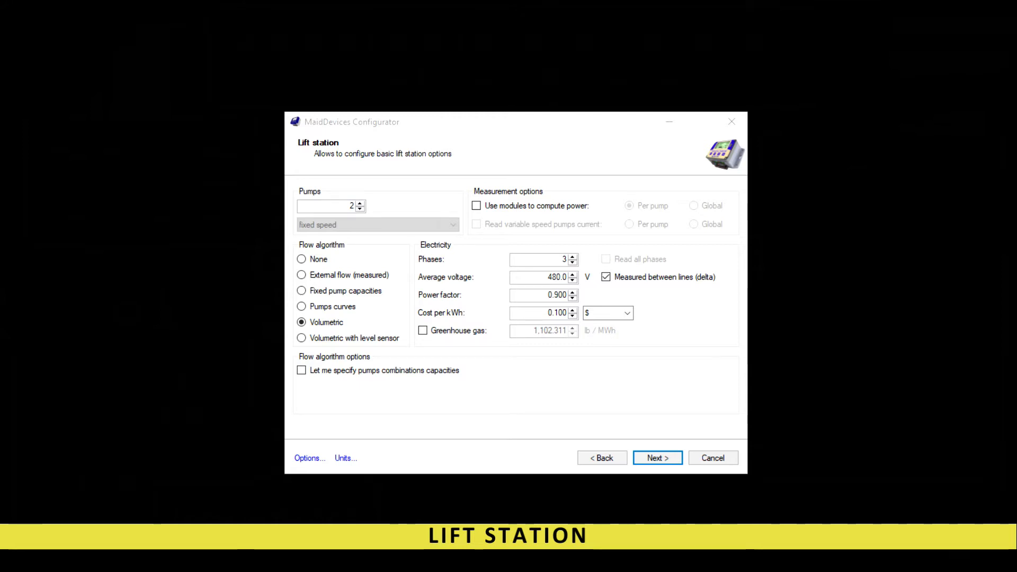
Set the lift station's flow algorithm to Volumetric with level sensor.
click(694, 226)
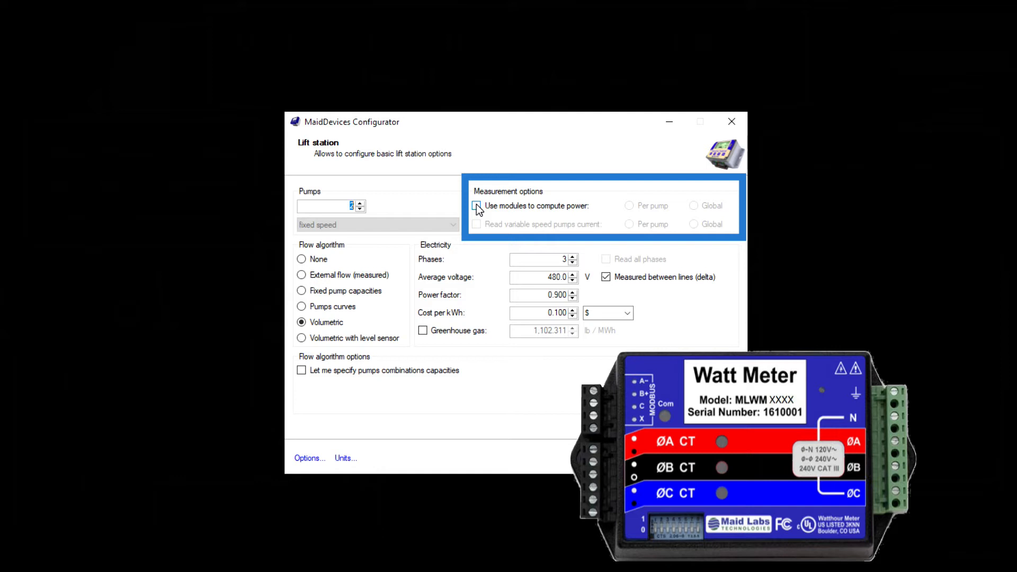
click(303, 260)
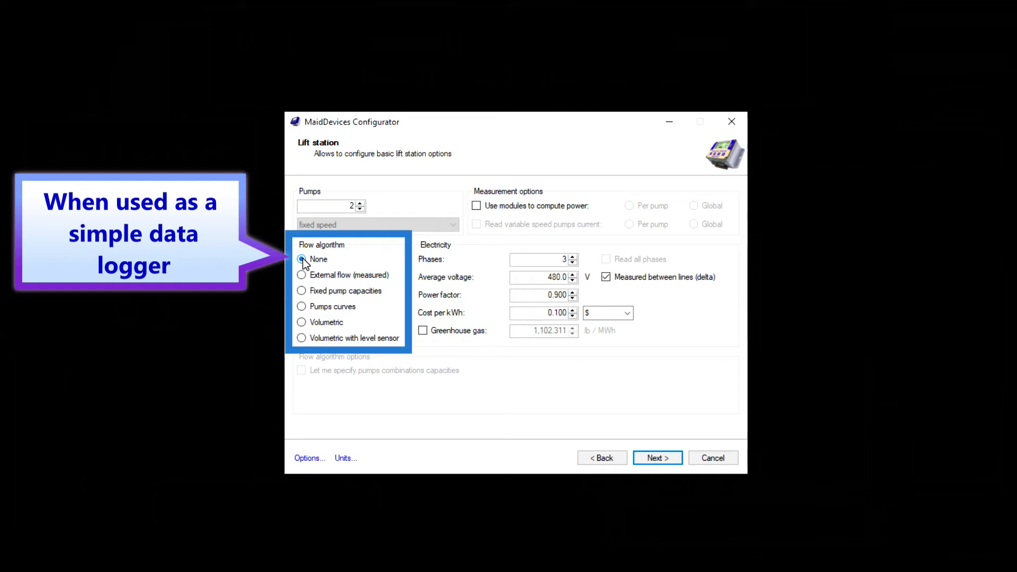
click(302, 275)
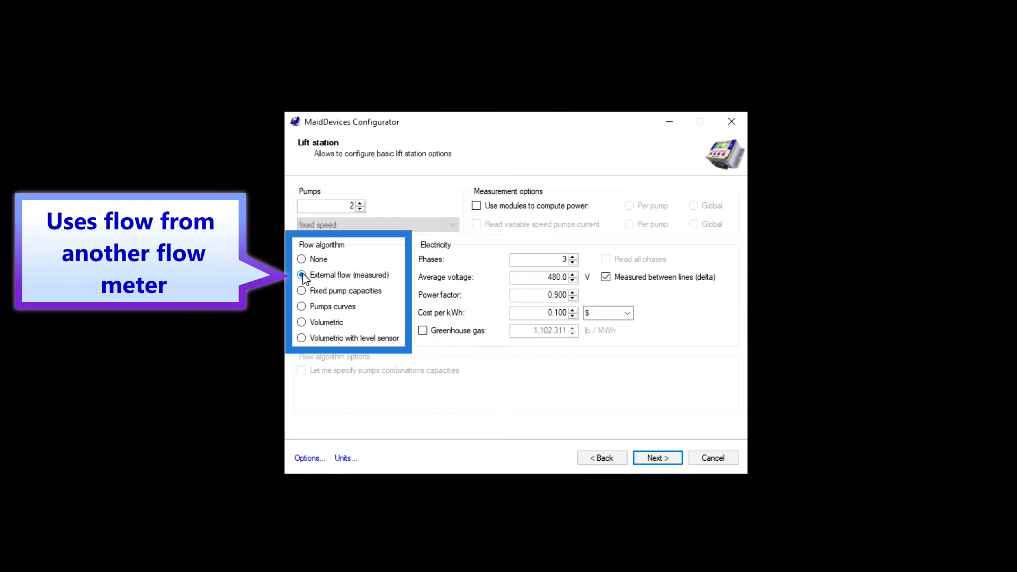
click(302, 291)
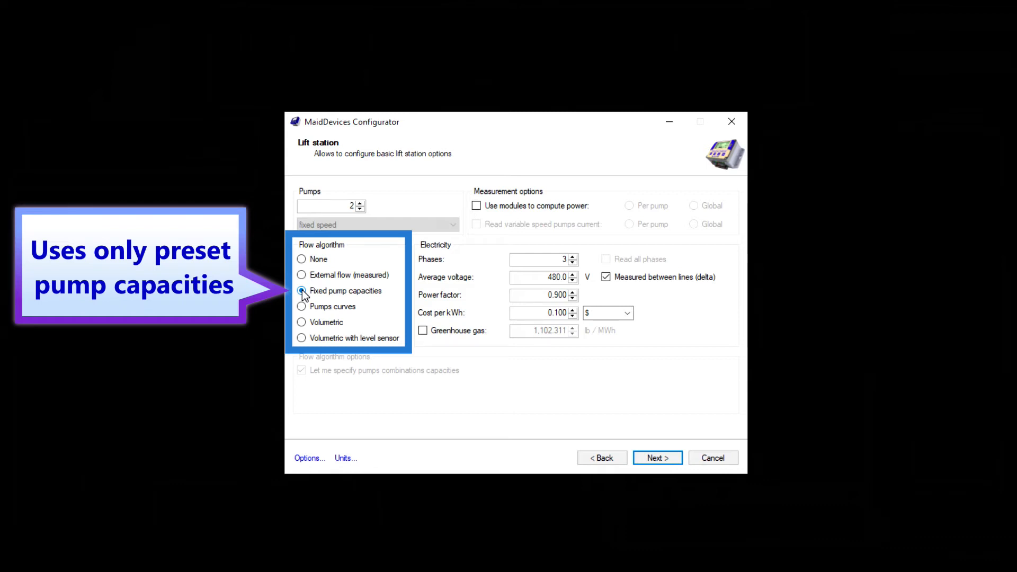
click(302, 307)
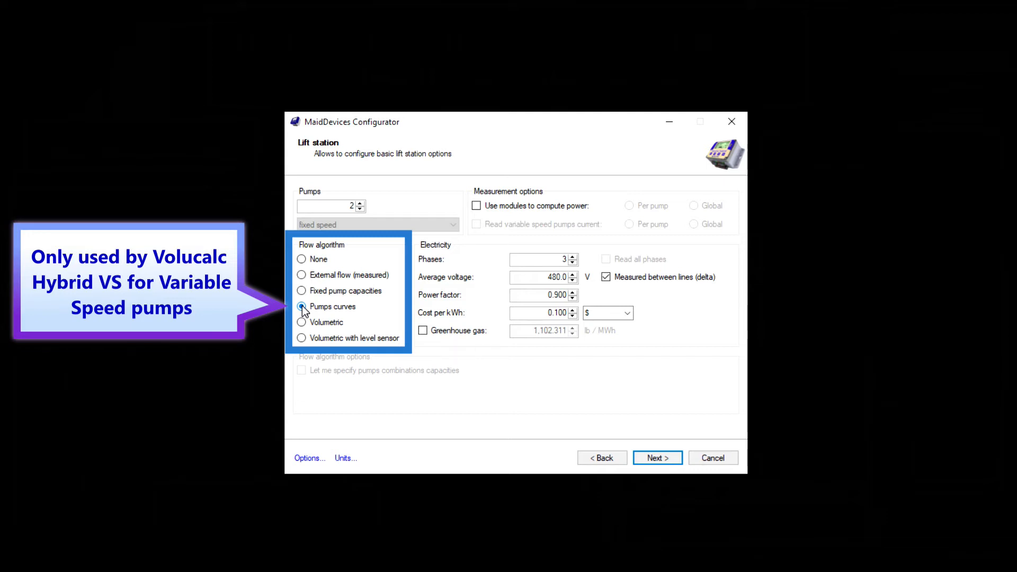
click(302, 323)
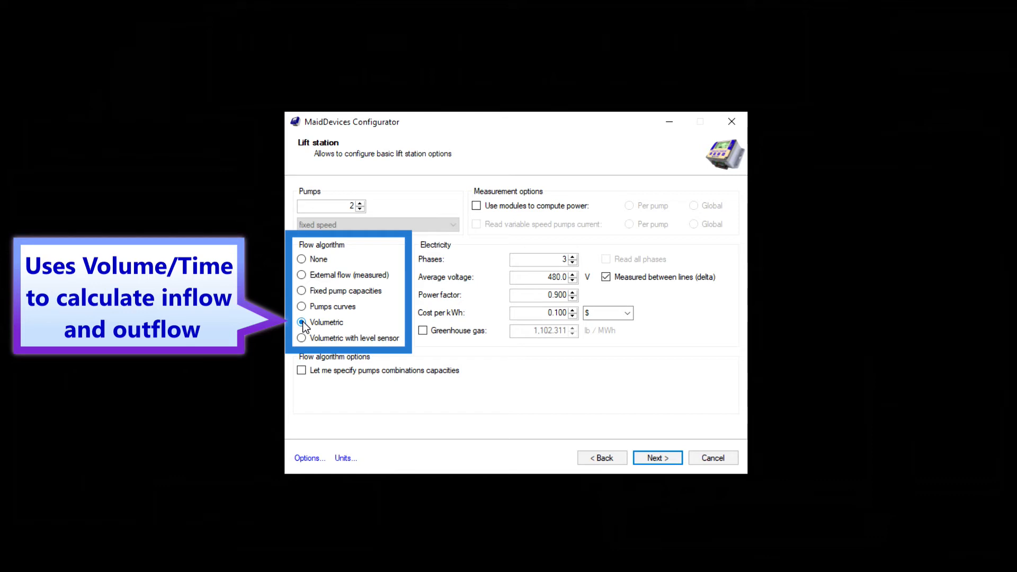
click(302, 338)
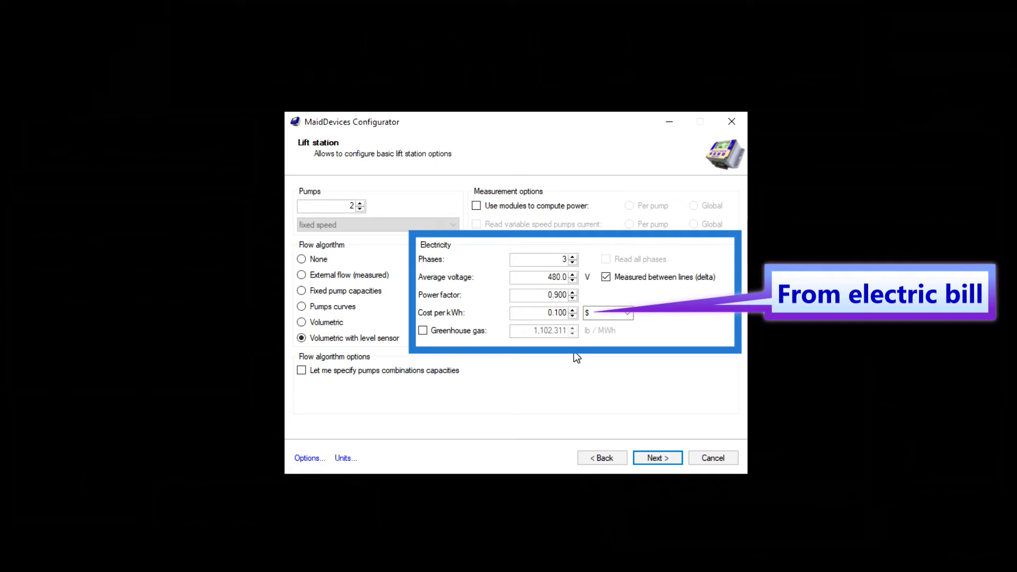
Set the cost per kWh to 0.08 $ and enable specifying the pump combination capacities, completing the lift station settings.
double_click(556, 313)
text(0.08)
key(Tab)
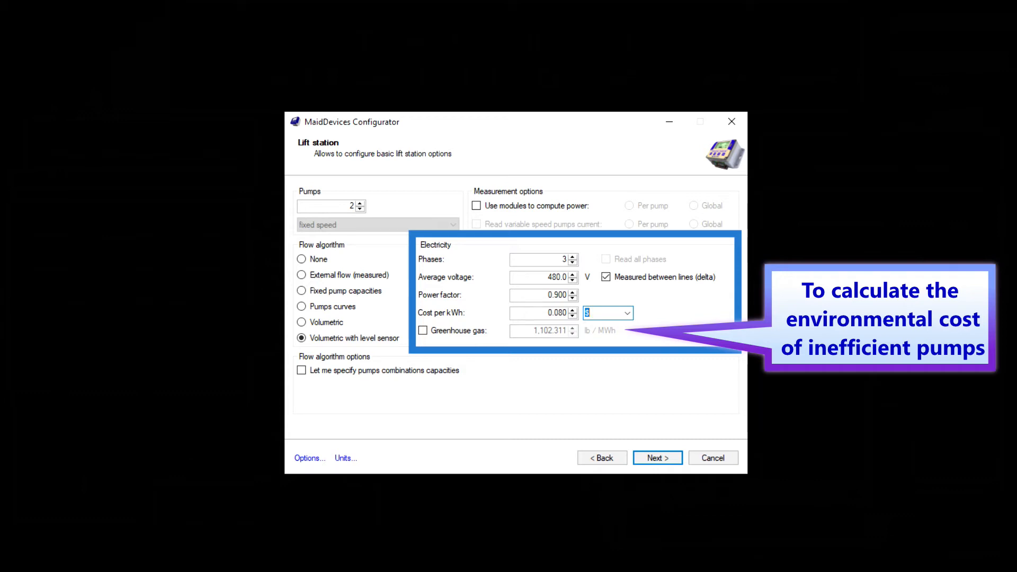
click(301, 371)
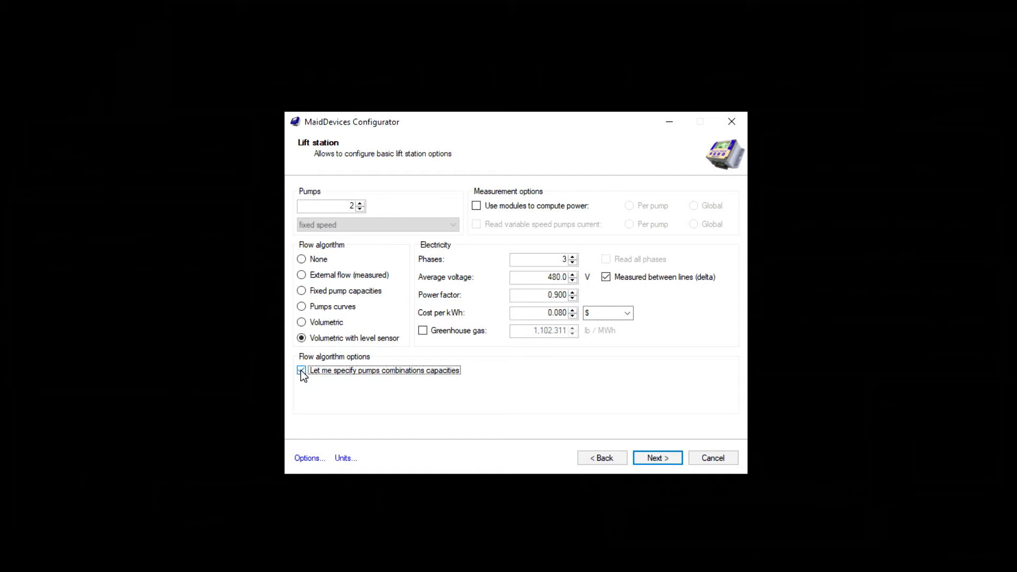
click(657, 459)
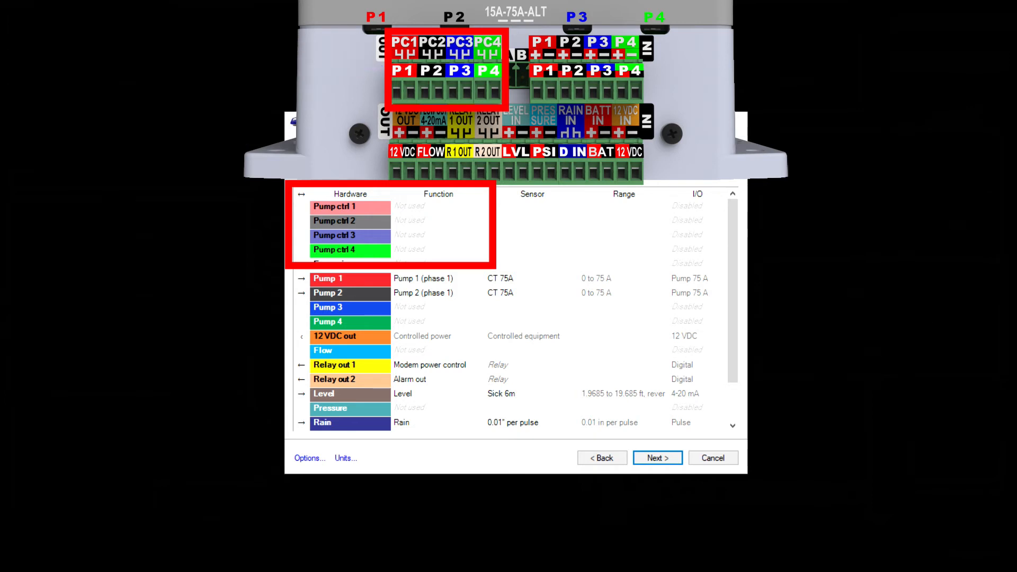
Check the function options available for Pump ctrl 1, and look over the Expansion and Pump 1 to Pump 4 entries.
click(479, 208)
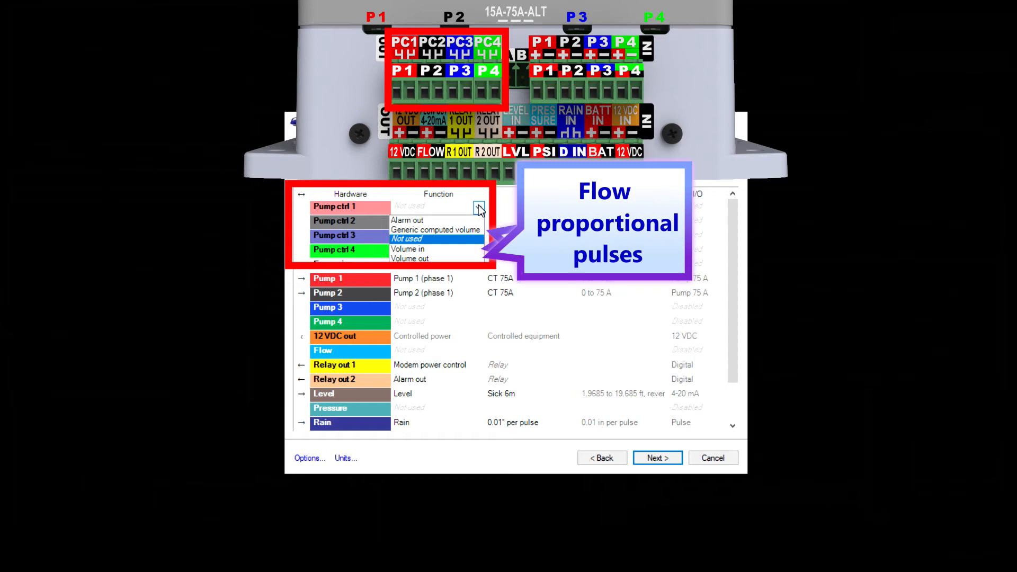
click(479, 208)
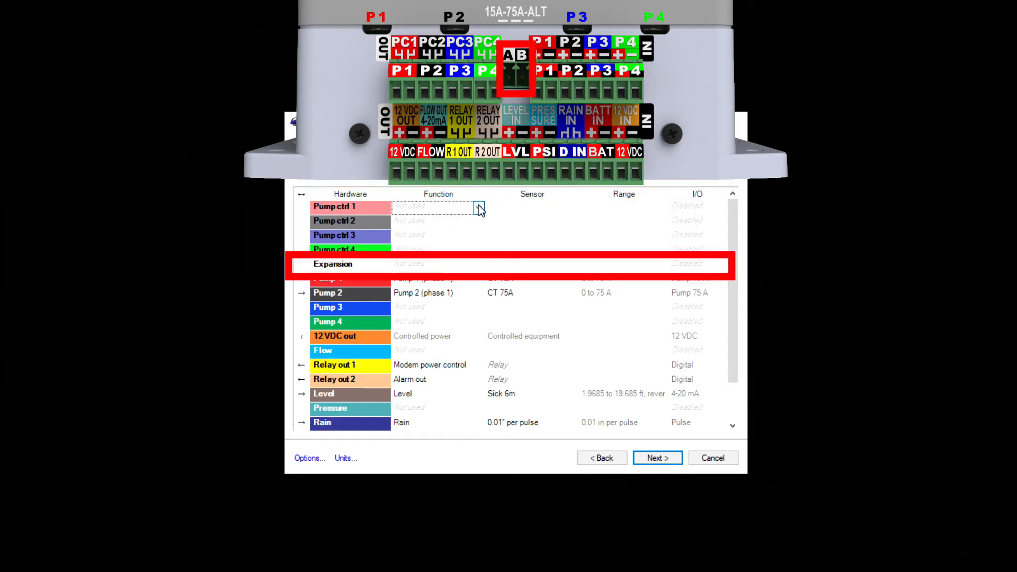
click(378, 268)
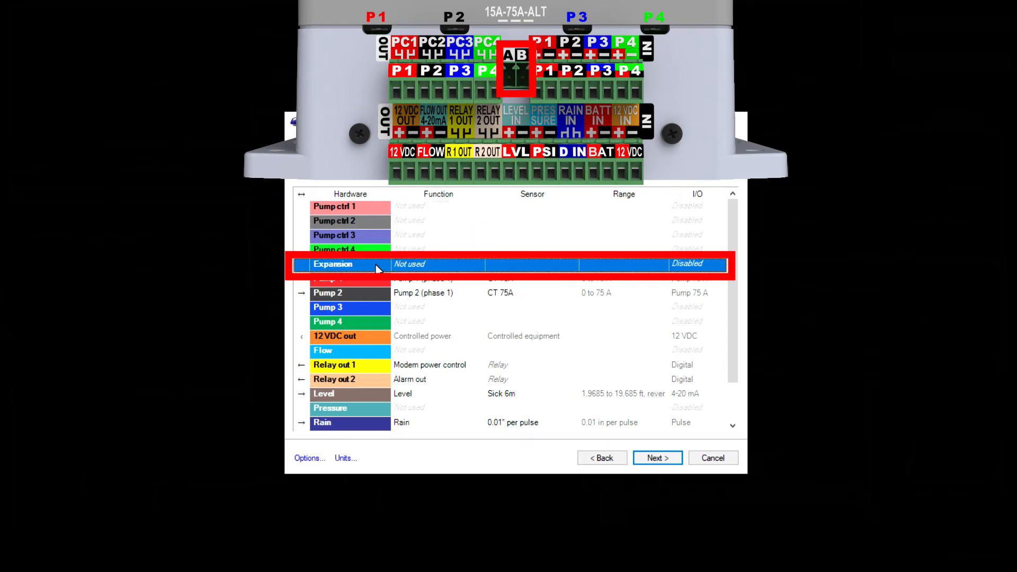
click(368, 281)
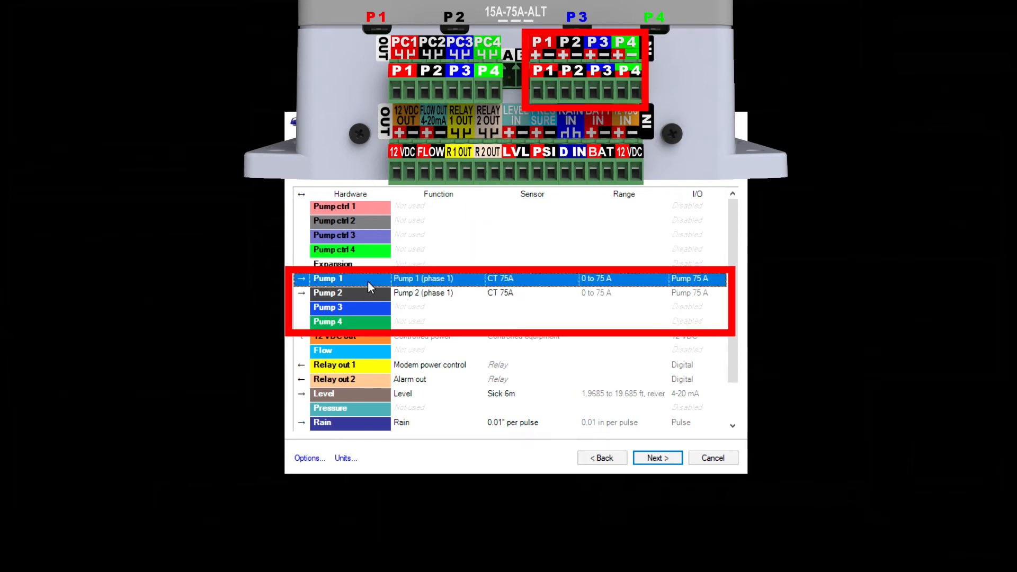
click(370, 322)
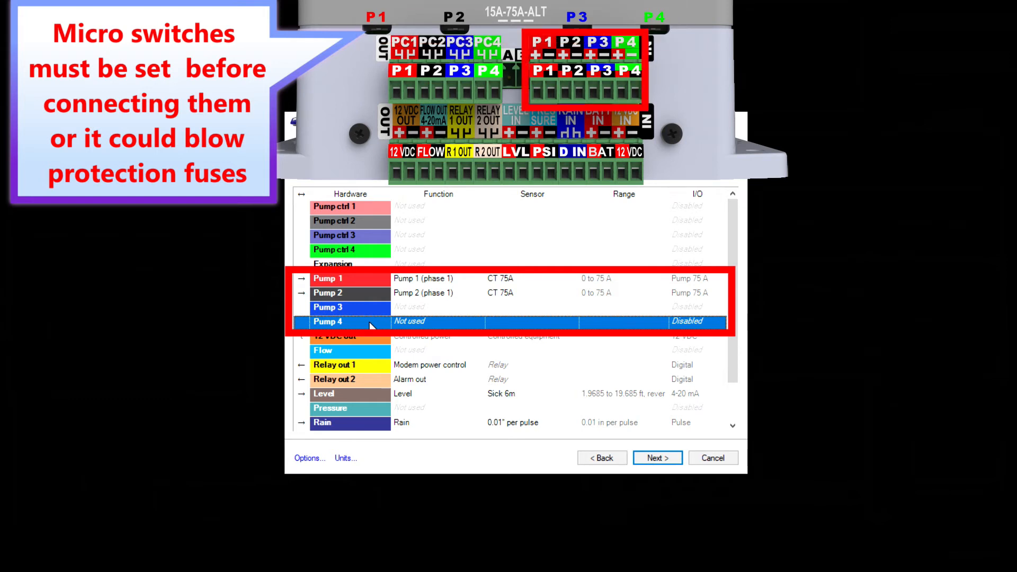
click(572, 279)
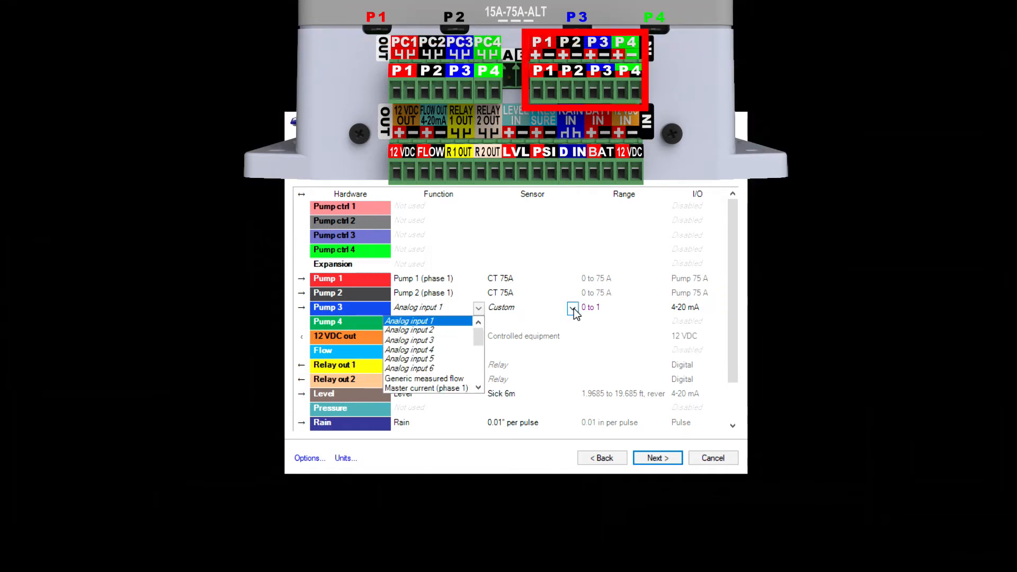
click(572, 308)
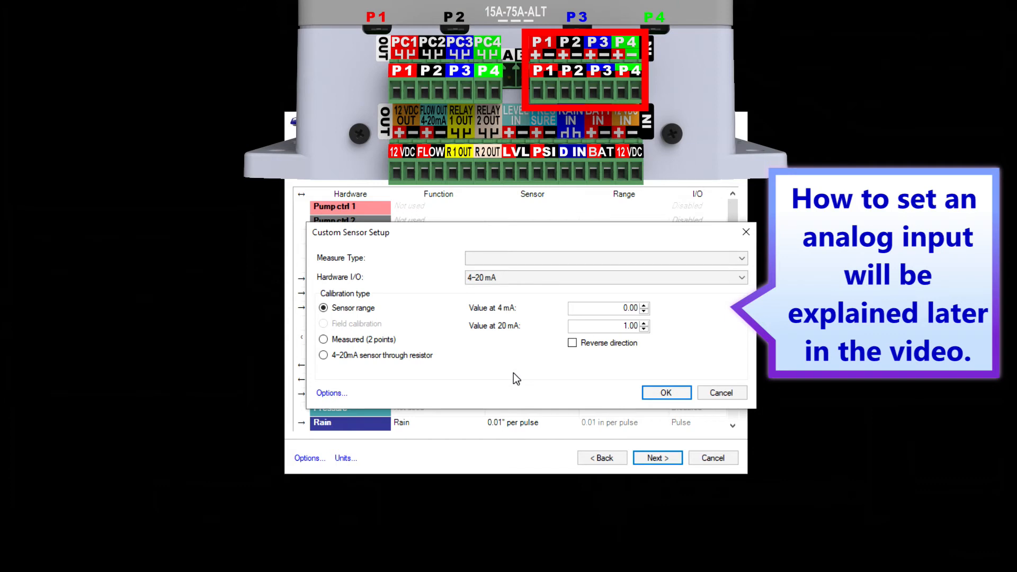
click(721, 393)
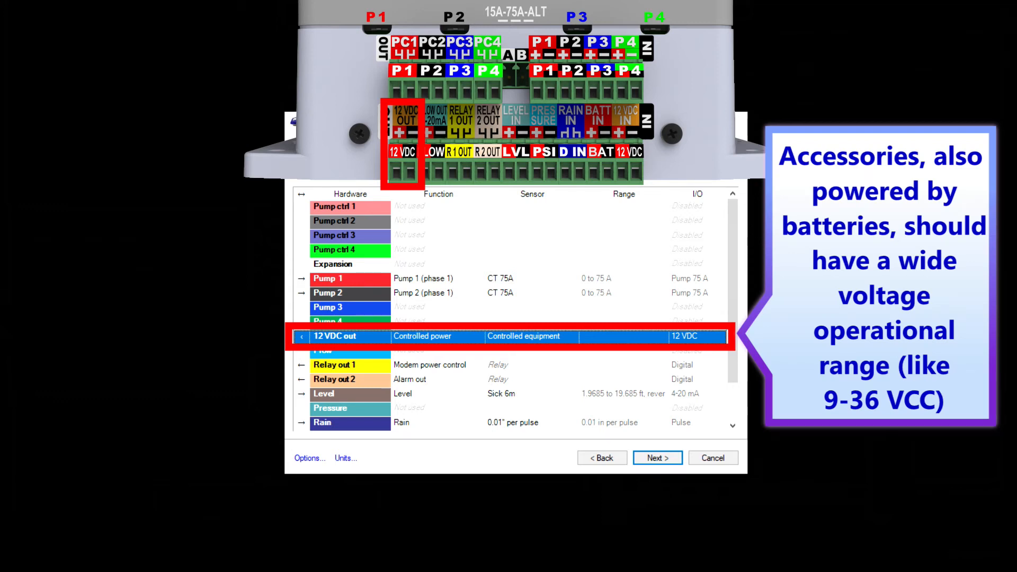
Assign the Inflow function to the Flow output.
click(466, 350)
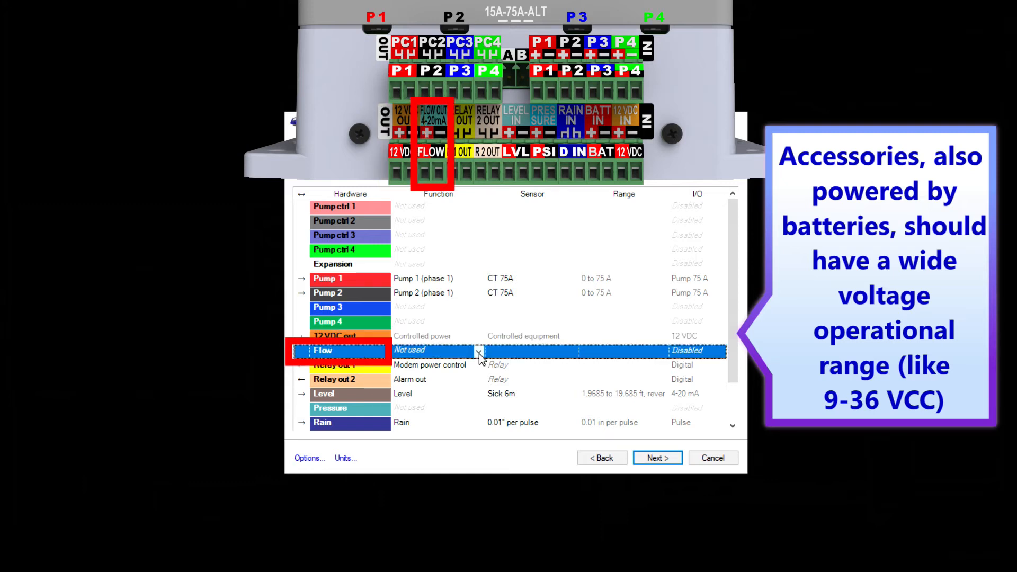
click(478, 351)
click(420, 373)
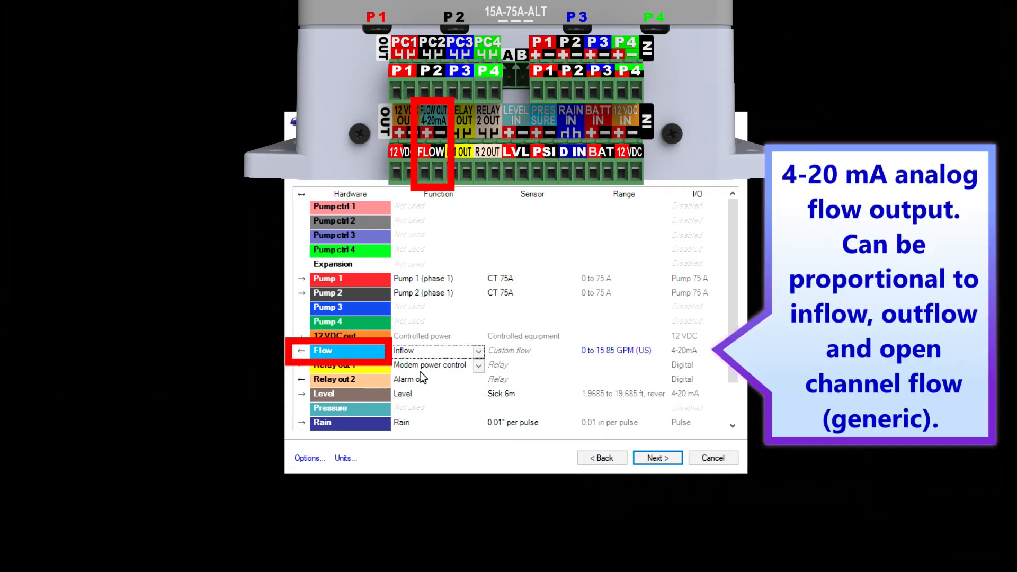
click(479, 351)
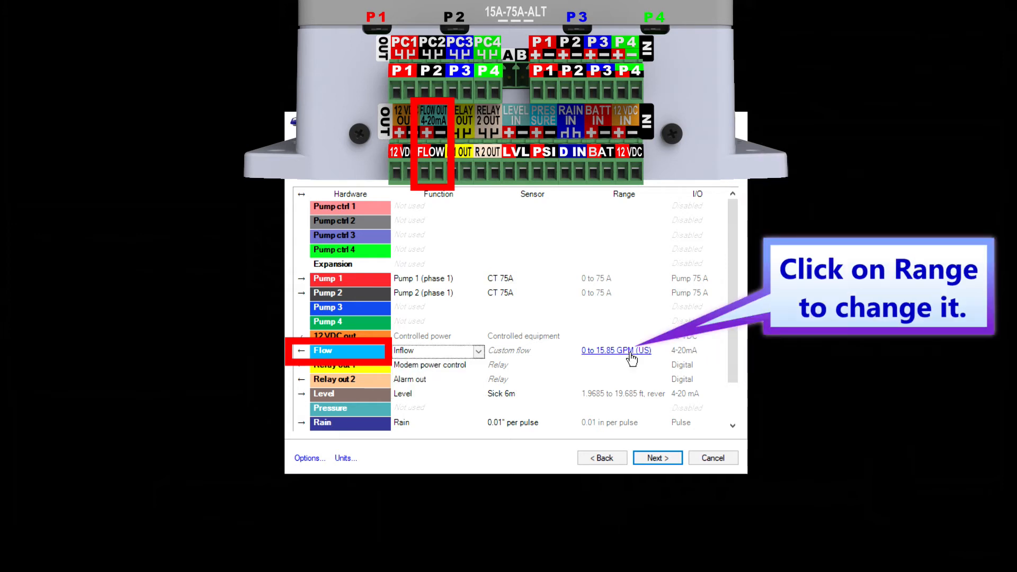
Set the Flow output's range so that its value at 20 mA is 100 GPM (US).
click(632, 354)
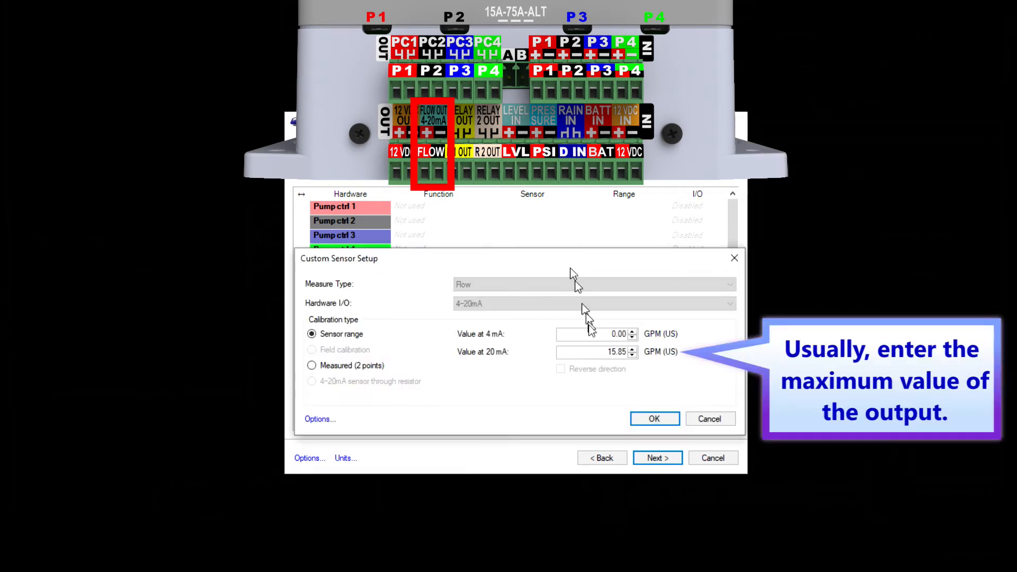
drag(607, 348, 634, 353)
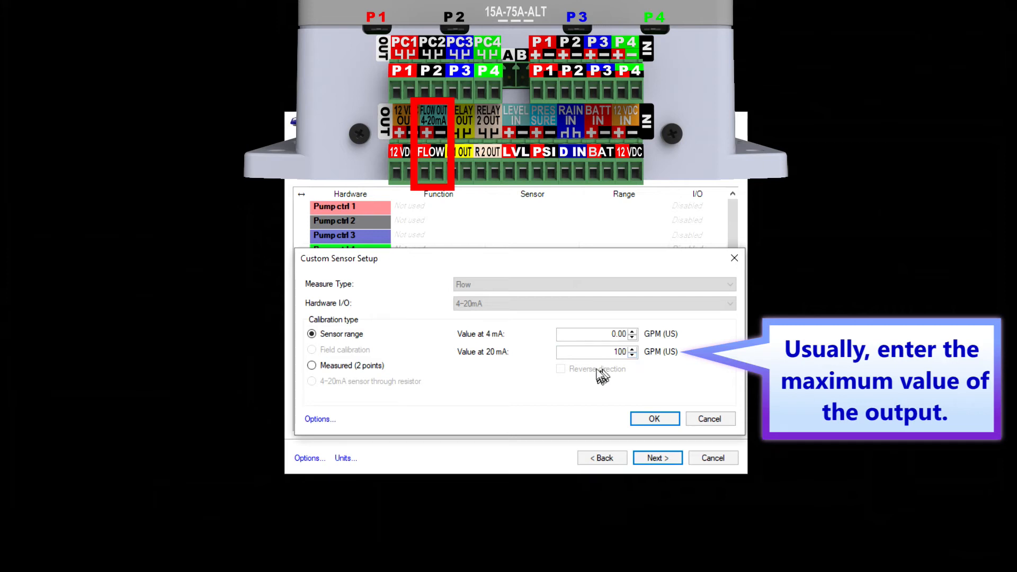
click(597, 352)
click(653, 416)
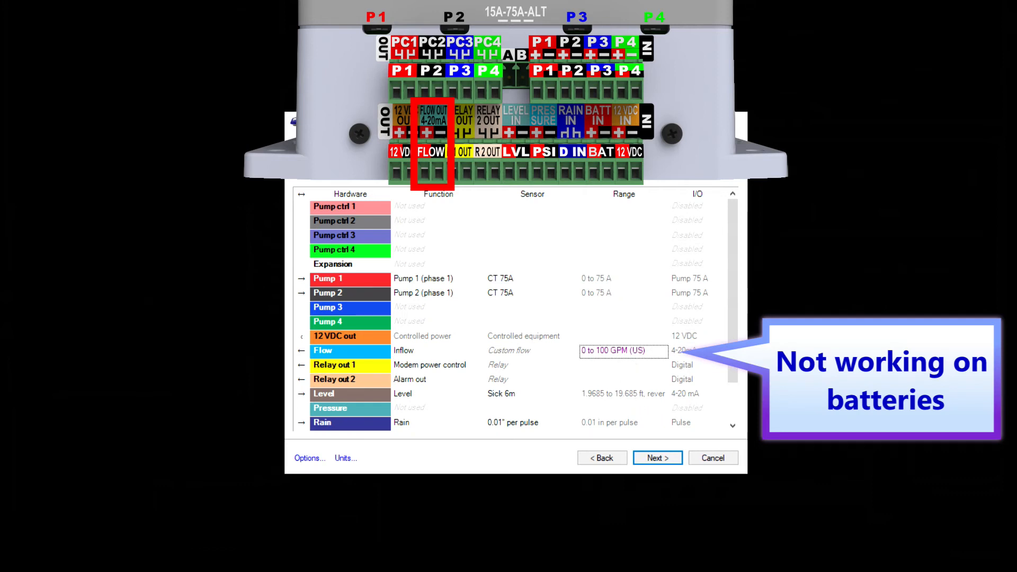
Change the Level input's sensor to Custom level, with a value at 20 mA of 20 ft.
click(360, 370)
click(360, 382)
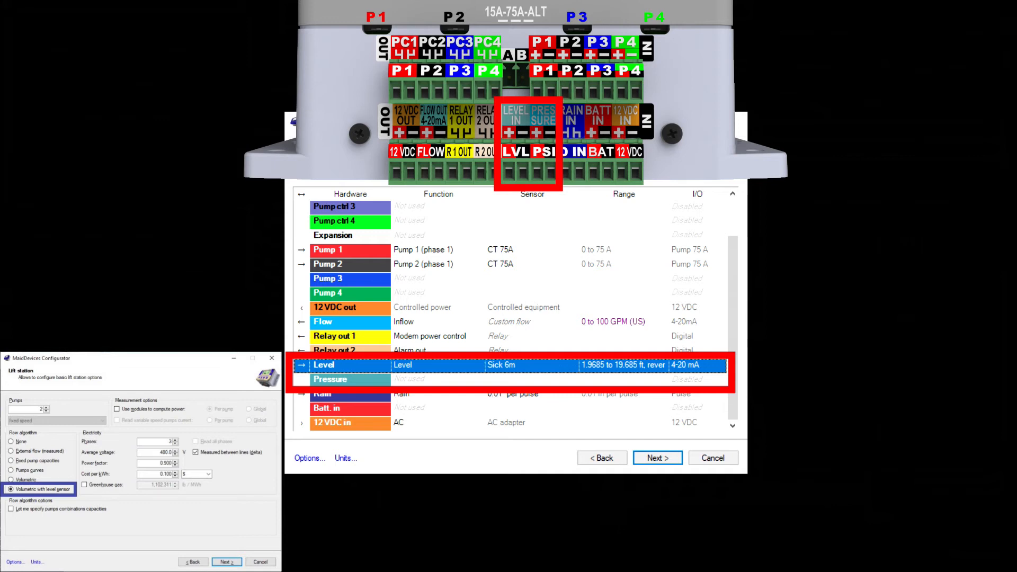
click(518, 367)
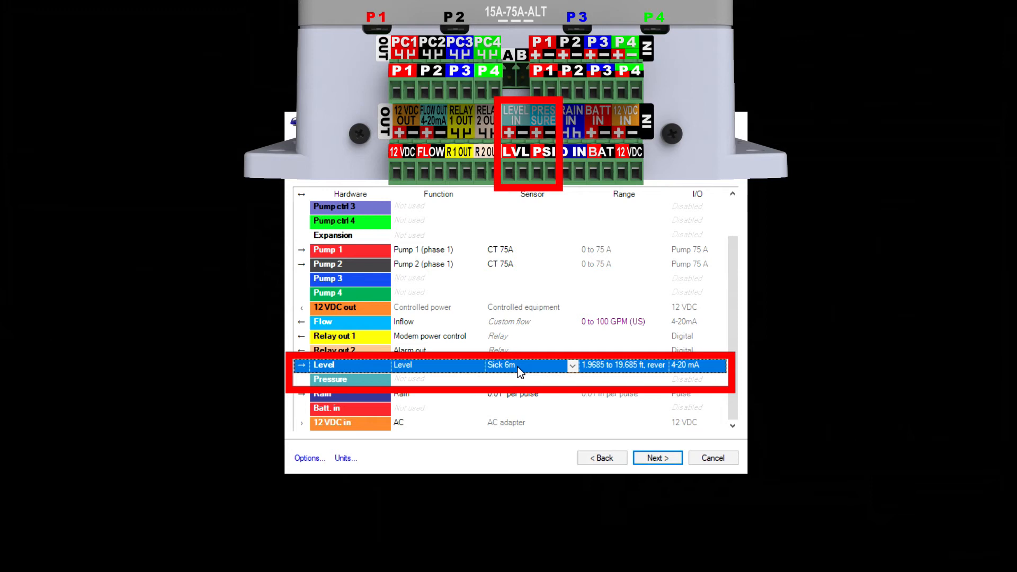
click(572, 366)
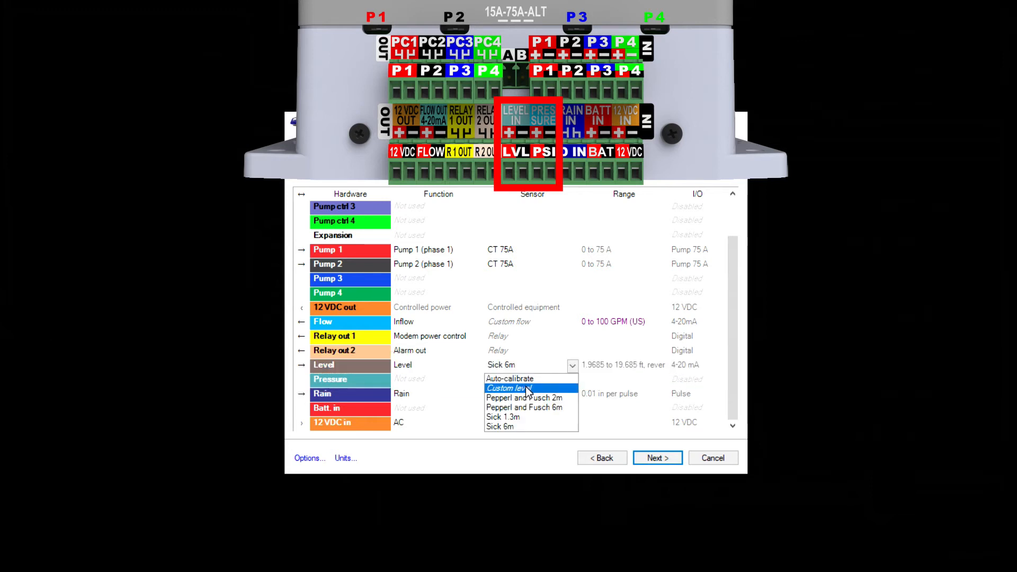
click(527, 388)
click(613, 369)
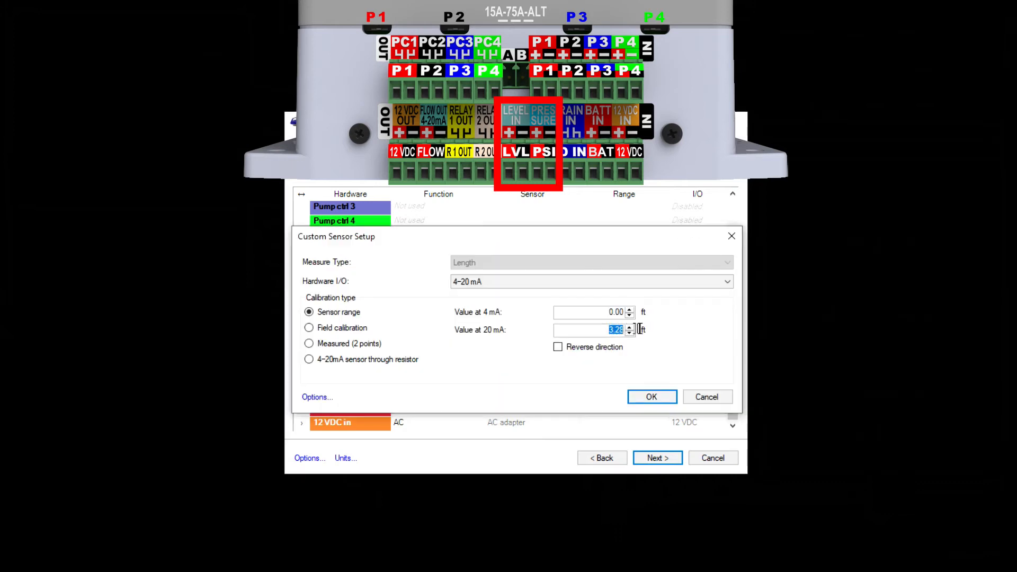
text(20)
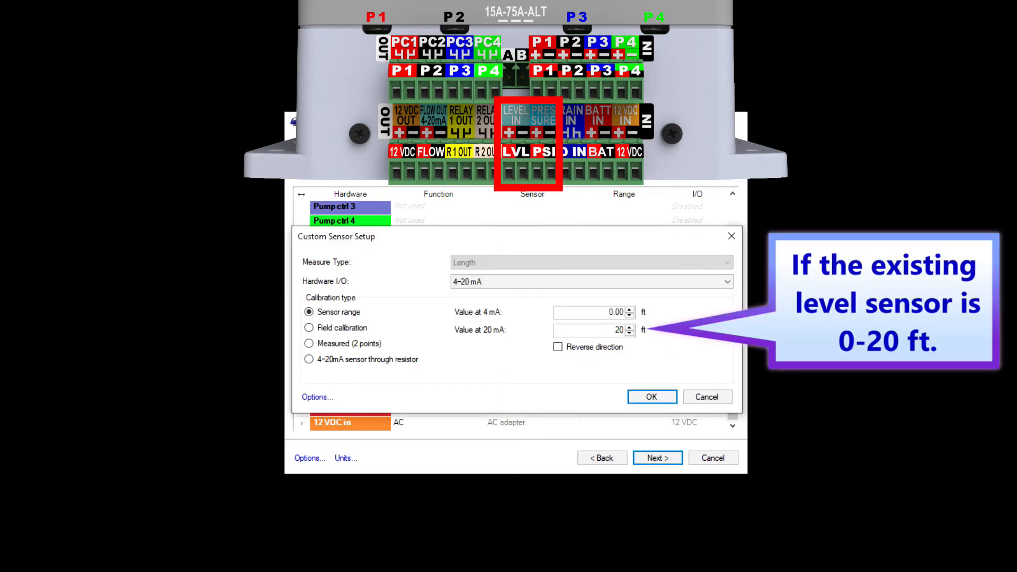
click(653, 398)
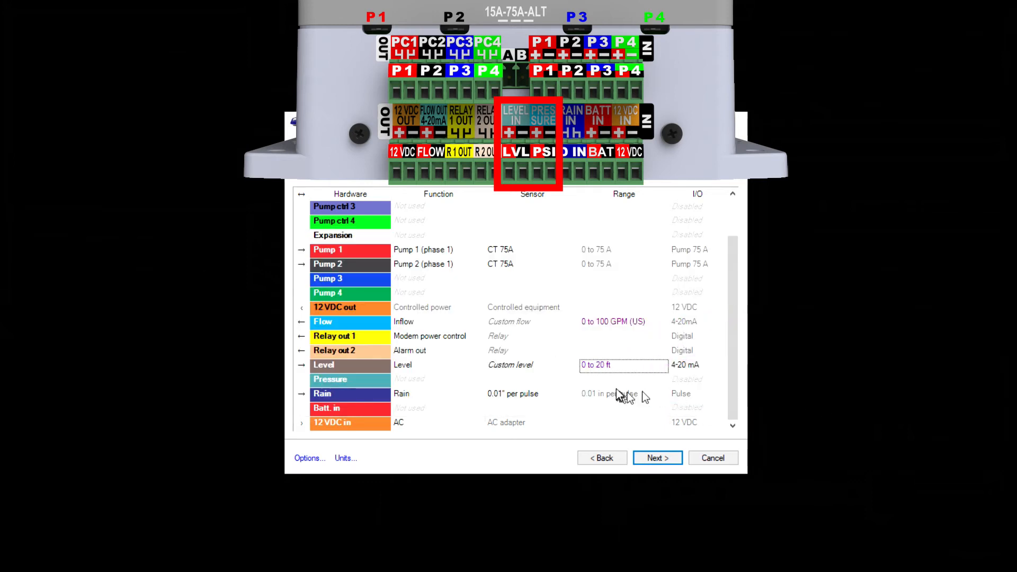
Switch the Level input's I/O type to 0-5 VDC and back to 4-20 mA.
click(721, 367)
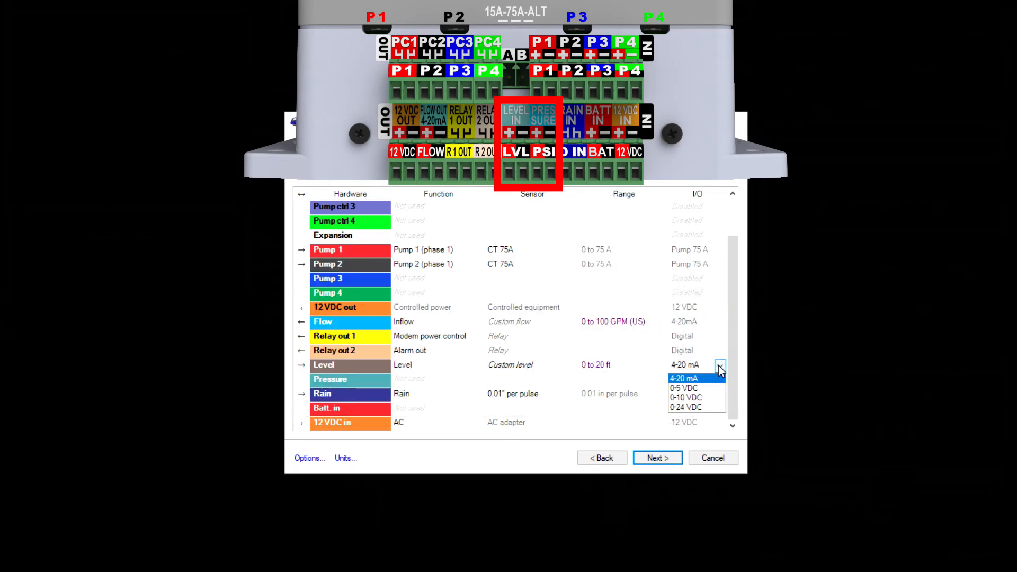
click(690, 391)
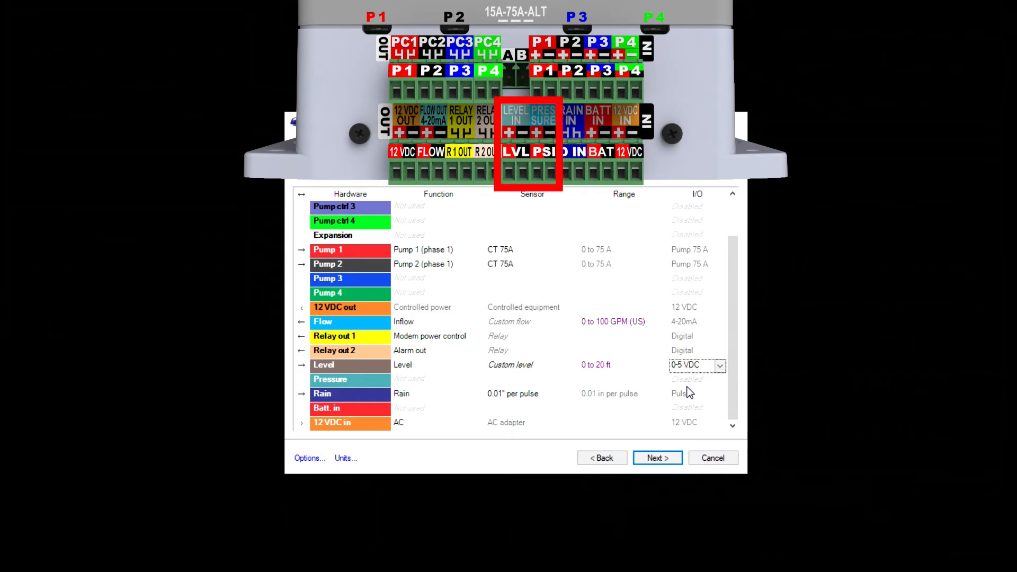
click(721, 366)
click(692, 382)
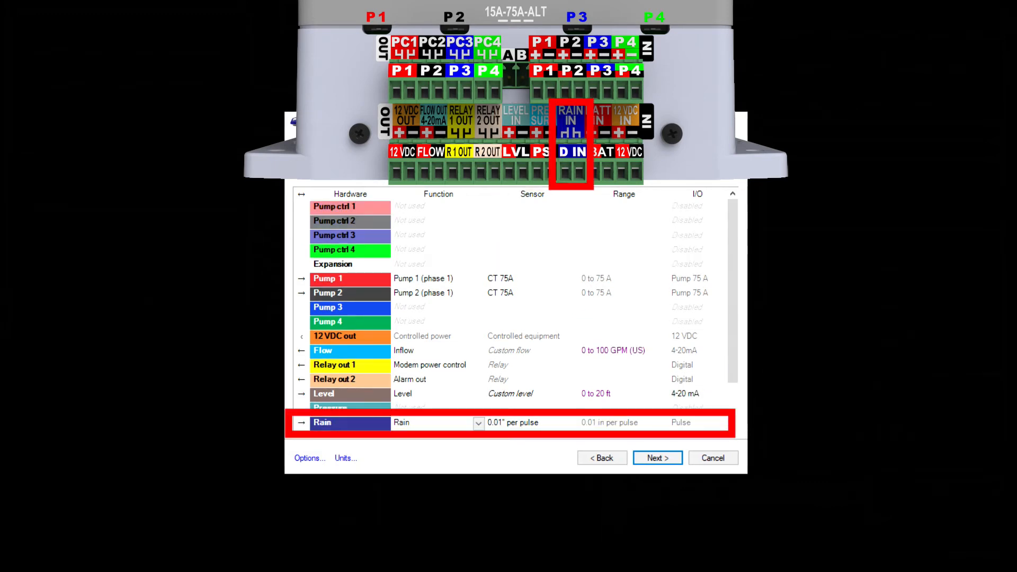
Look through the functions available for the Rain input, and check the battery and 12 VDC input entries.
click(478, 424)
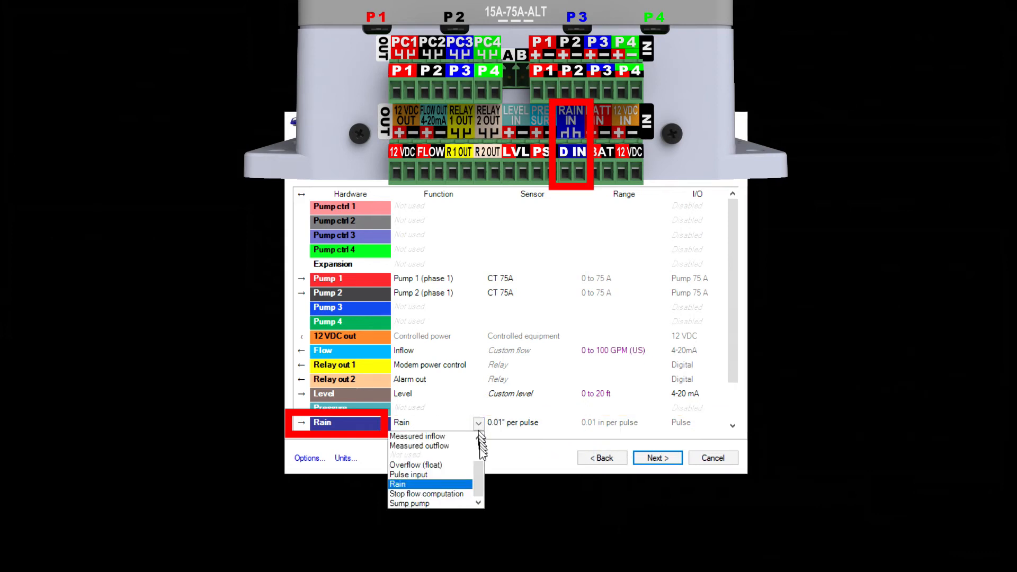
drag(479, 477, 479, 438)
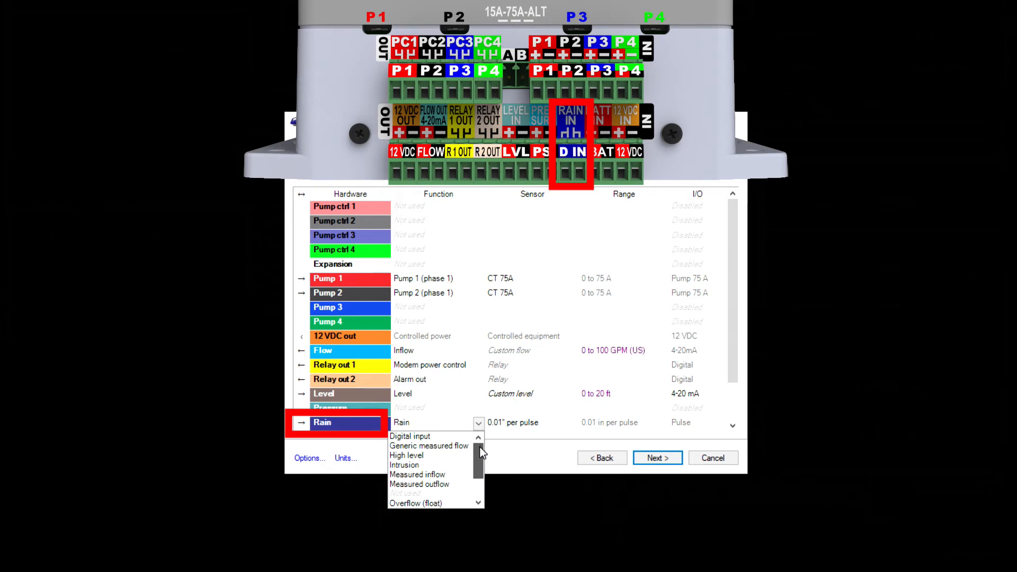
drag(477, 457, 475, 479)
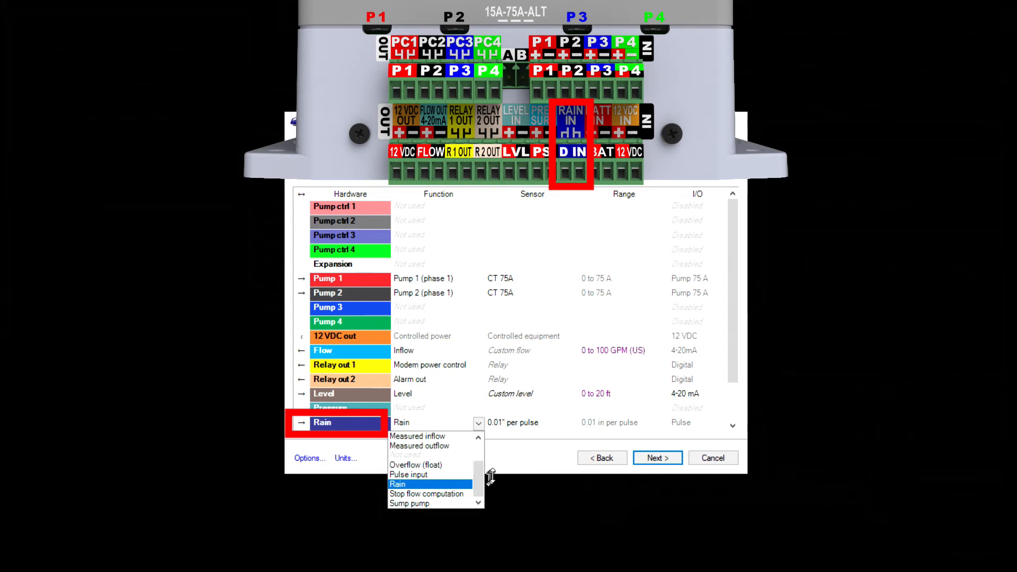
click(660, 456)
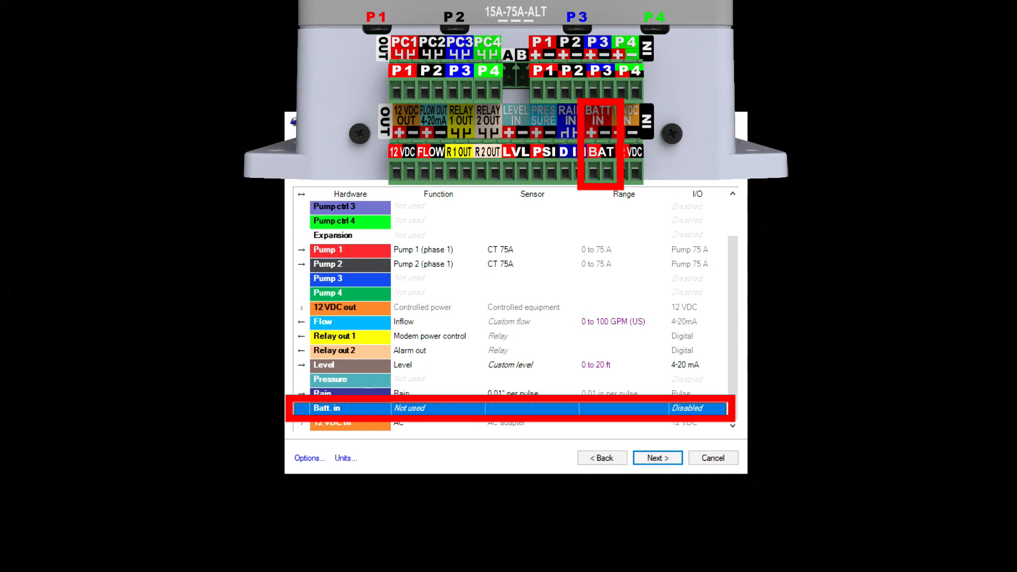
click(352, 424)
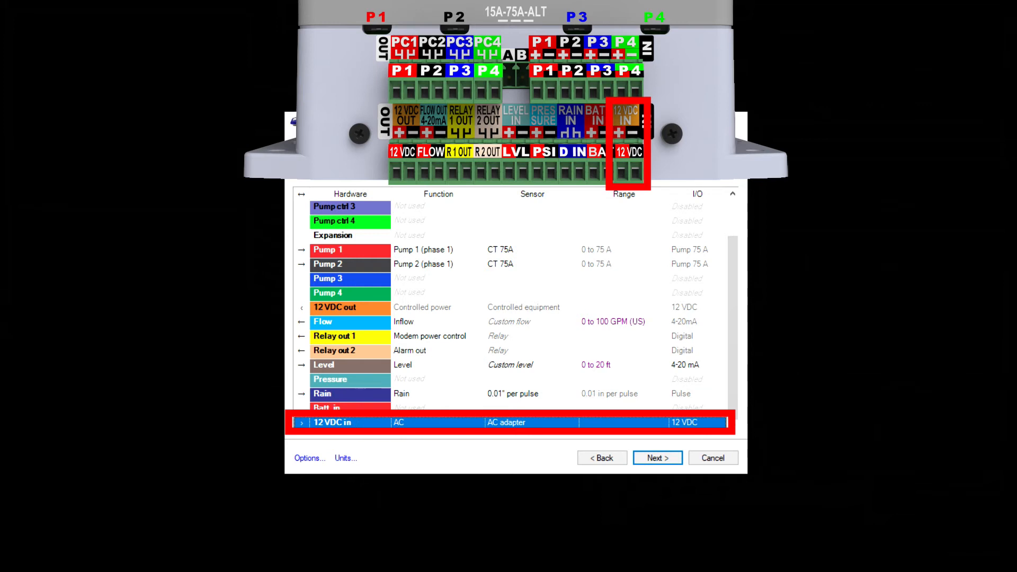
Complete the level setup with 10 ft from sensor to water, 5 ft flow depth, 16 ft overflow level and 1 ft fast reading.
click(658, 458)
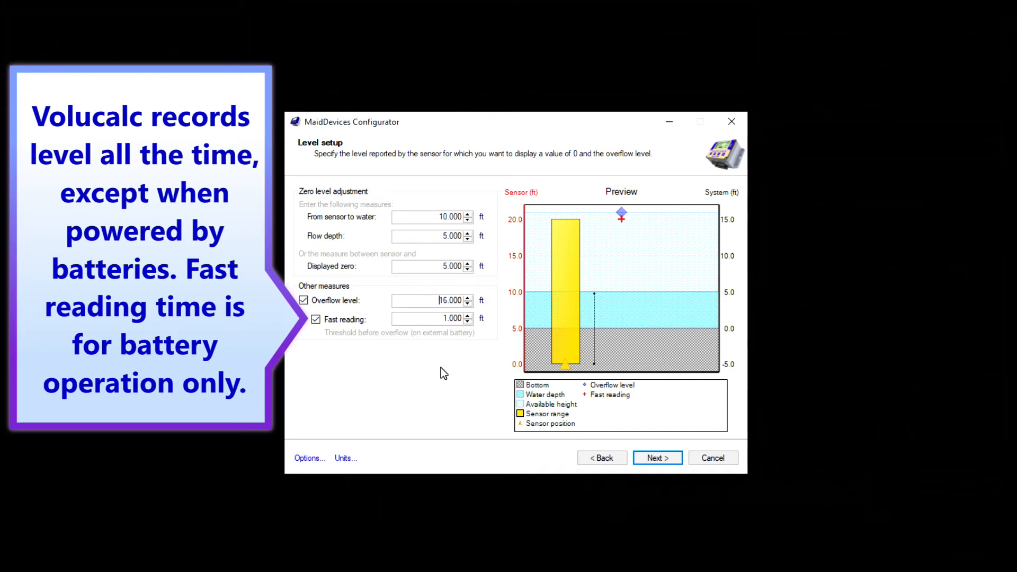
click(439, 318)
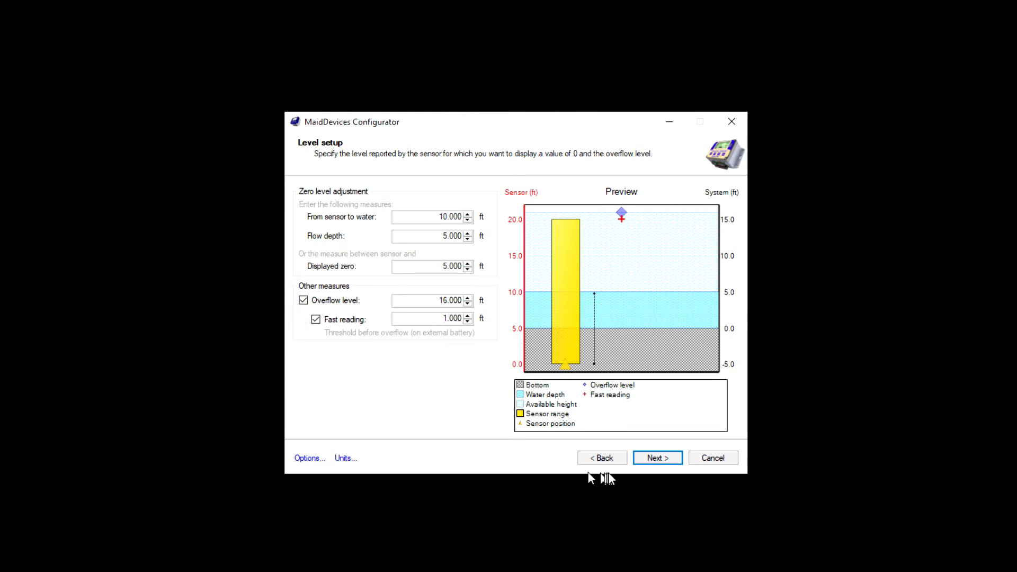
click(658, 458)
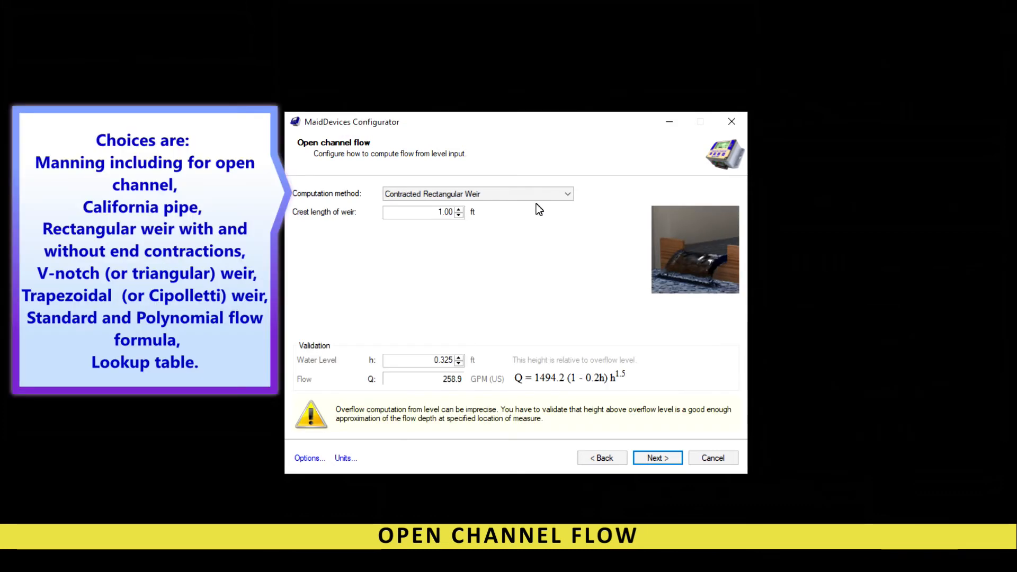
Look through the available open channel flow computation methods, including the weir types, Parshall flume and Standard flow formula.
key(Down)
key(Down)
key(Down)
key(Down)
key(Down)
key(Down)
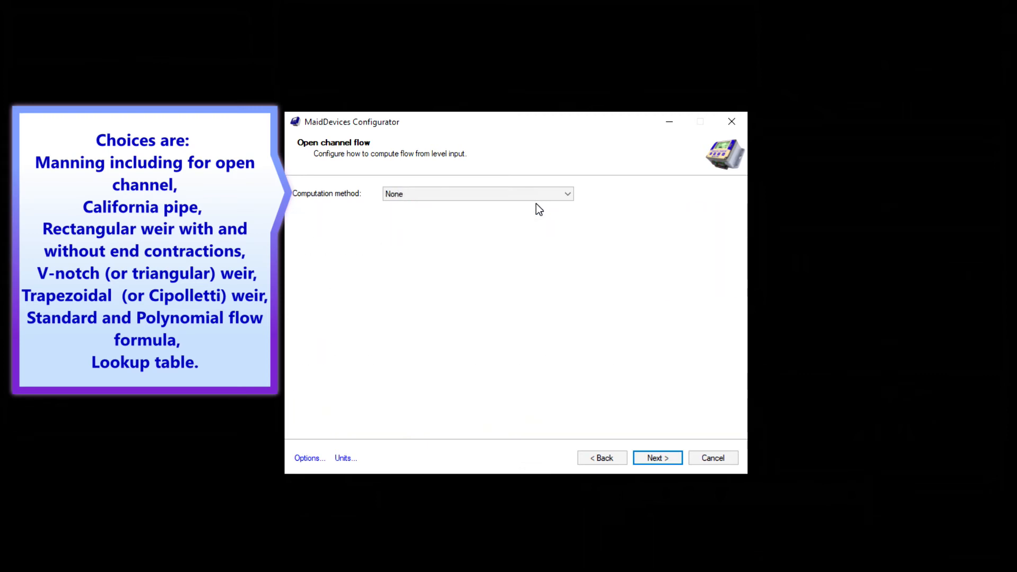
key(Down)
key(Down)
key(Down)
key(Down)
key(Down)
key(Down)
key(Down)
key(Down)
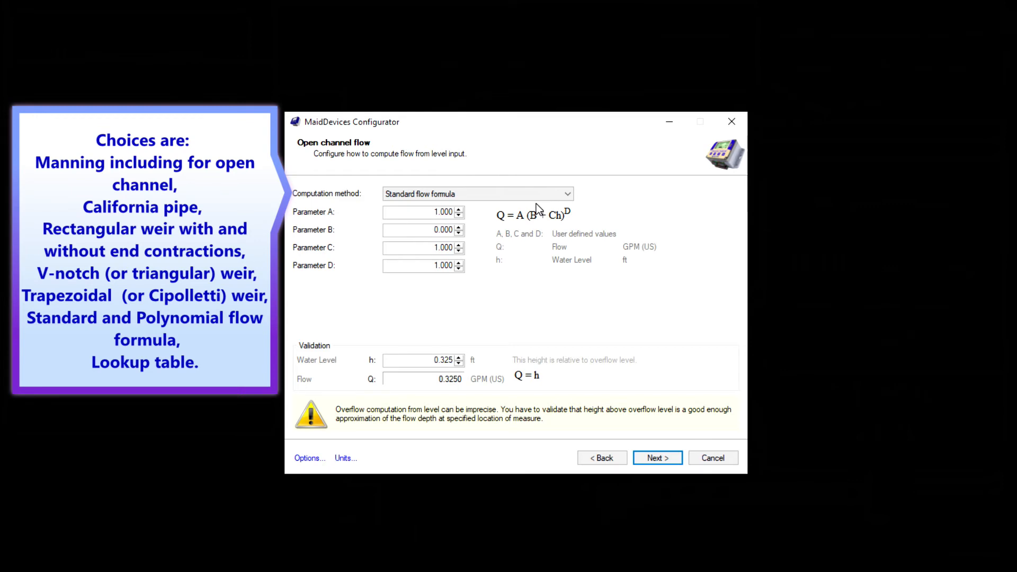
Set the open channel flow computation method to Manning Equation (Partially full pipe).
key(Up)
key(Up)
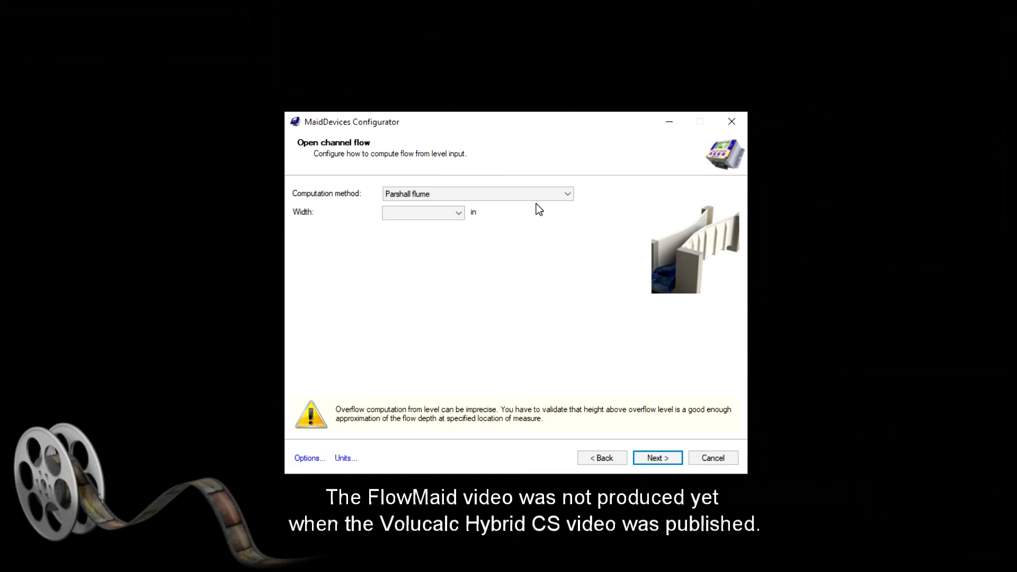
key(Up)
key(Up)
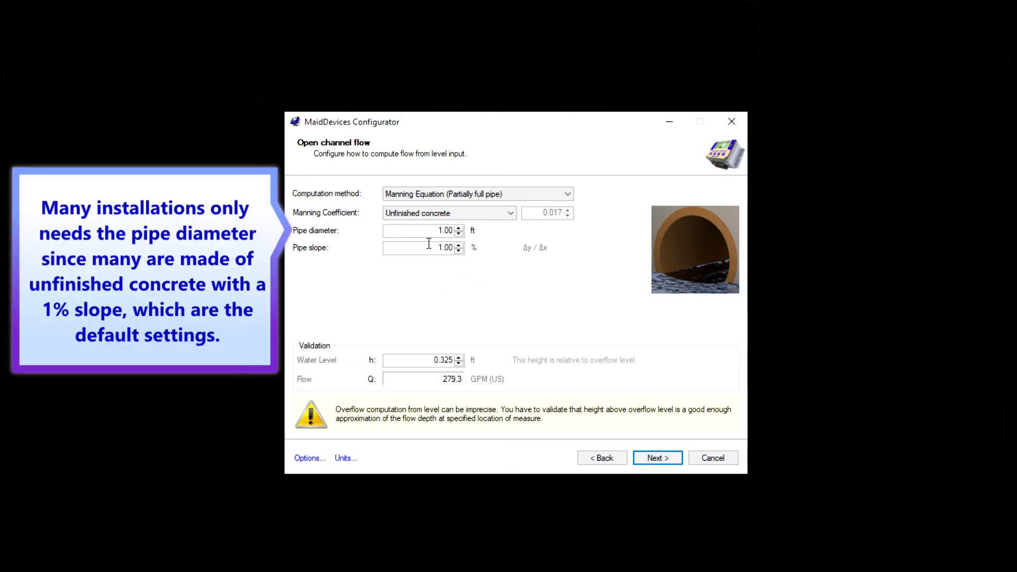
Switch the length unit to inches and set the pipe diameter to 8 in for the open channel flow.
drag(422, 231, 451, 231)
click(345, 459)
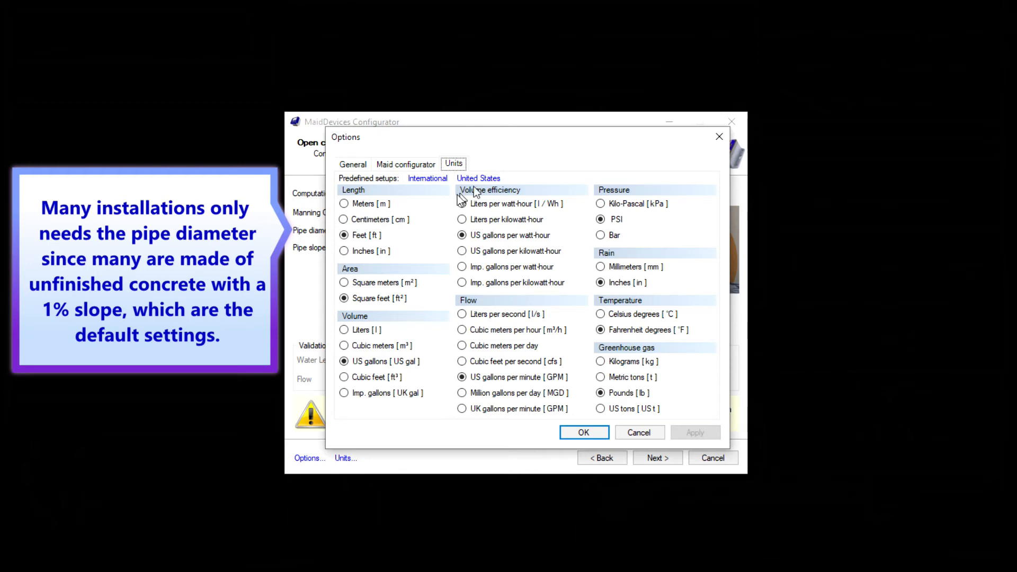
click(344, 251)
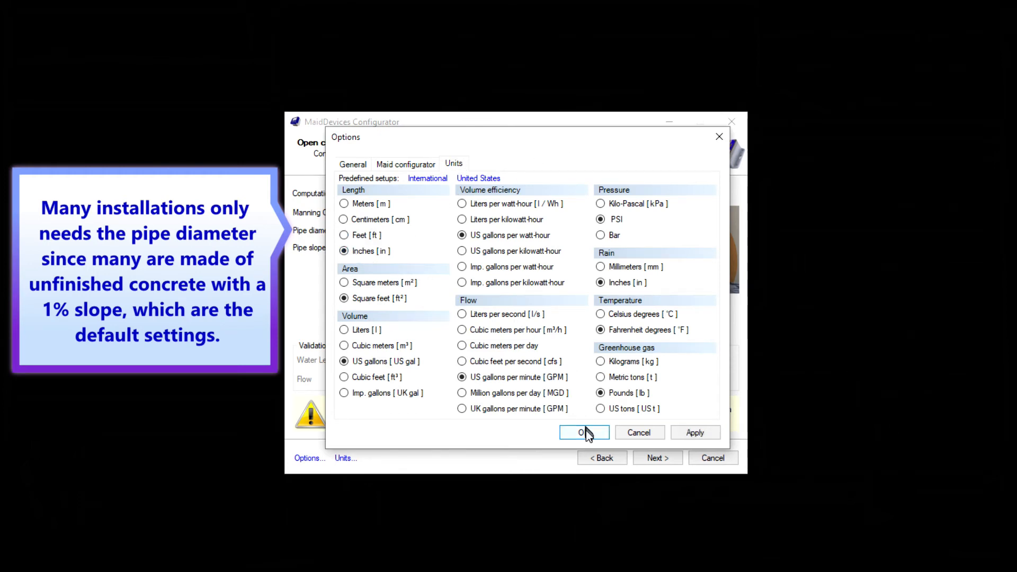
click(586, 434)
drag(418, 230, 473, 228)
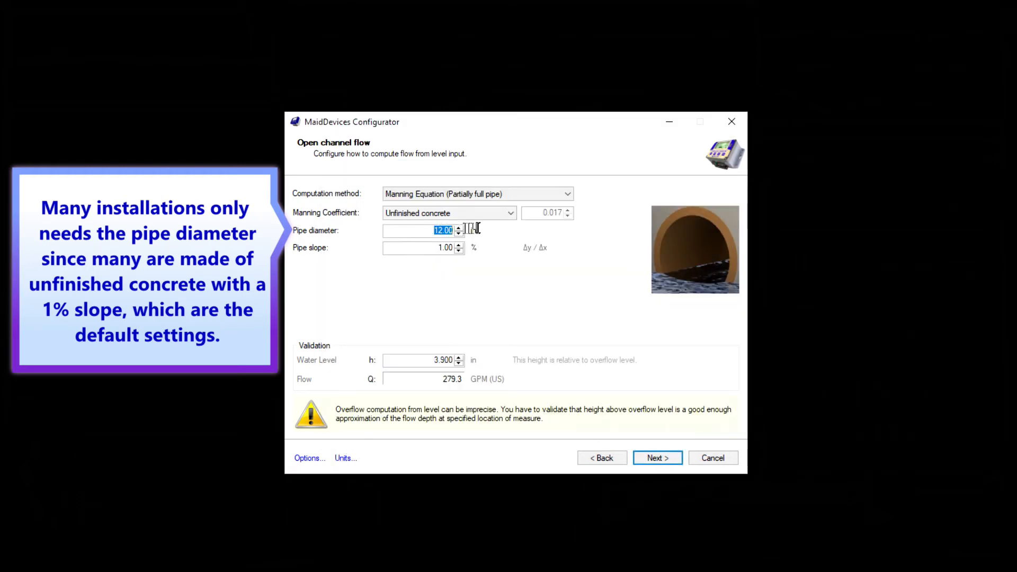
text(8)
click(657, 458)
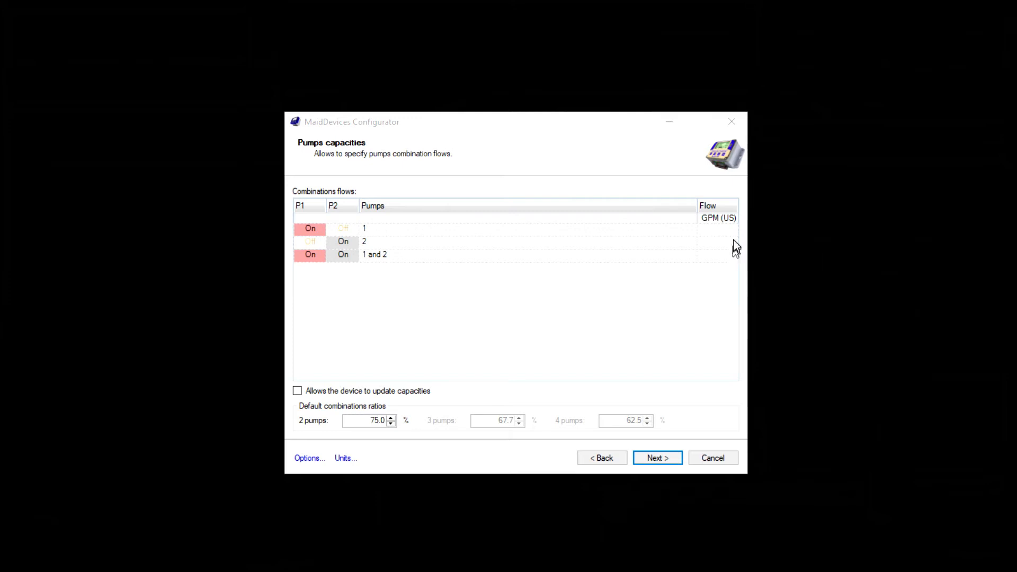
Set the flow of pump 1 and pump 2 to 100 GPM each and allow the device to update capacities.
click(716, 231)
text(100)
key(Return)
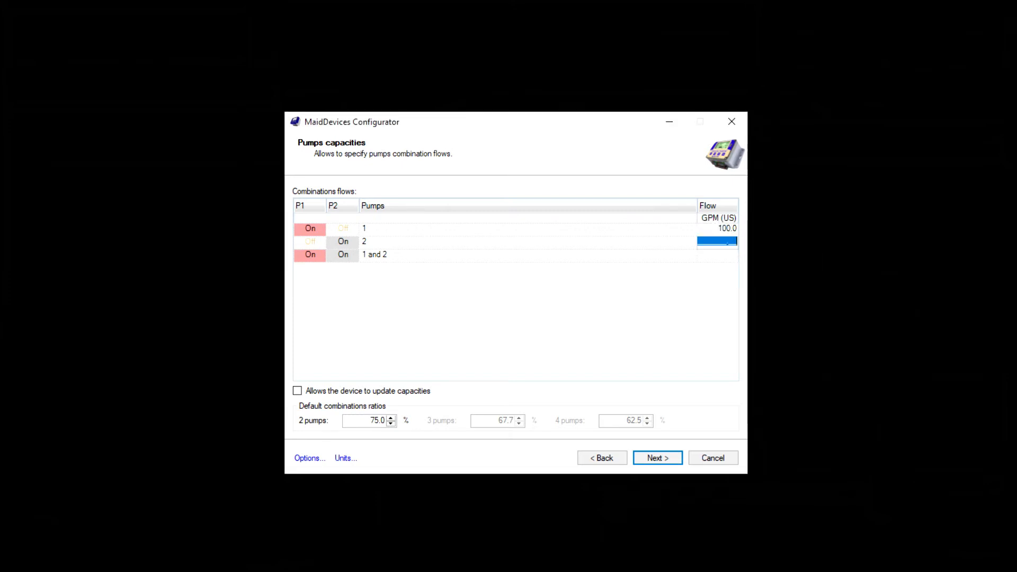
click(298, 392)
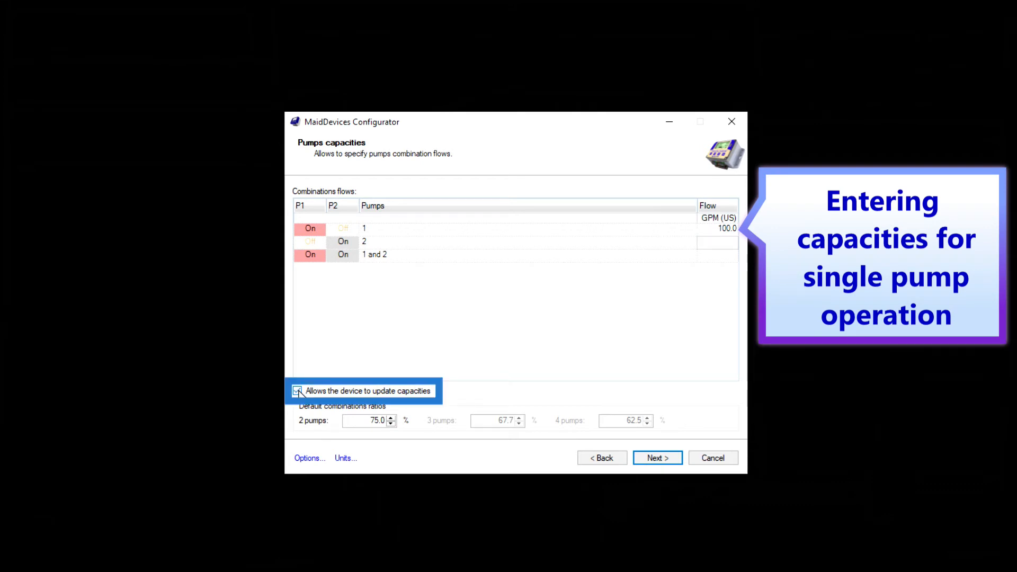
click(297, 391)
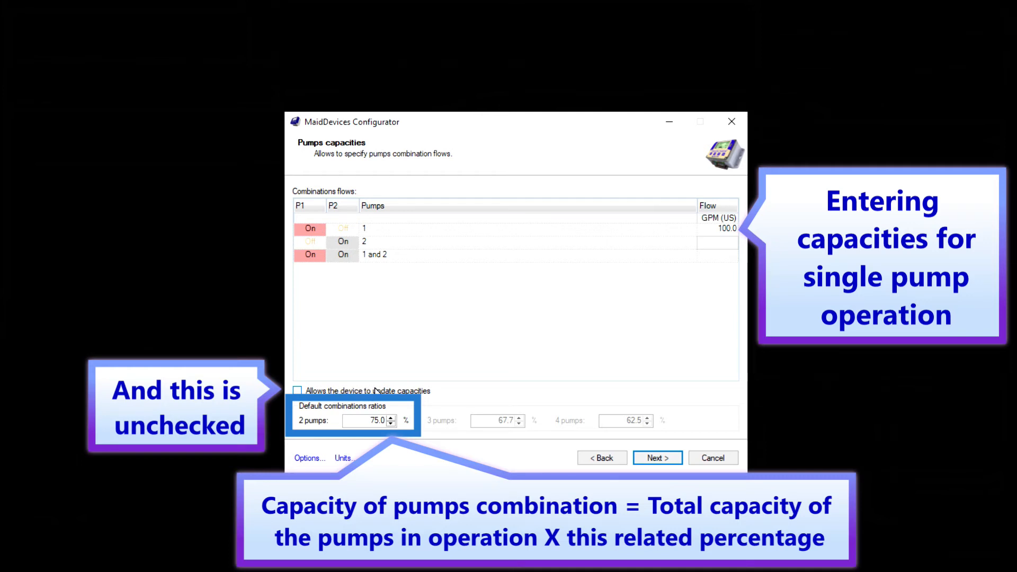
click(363, 419)
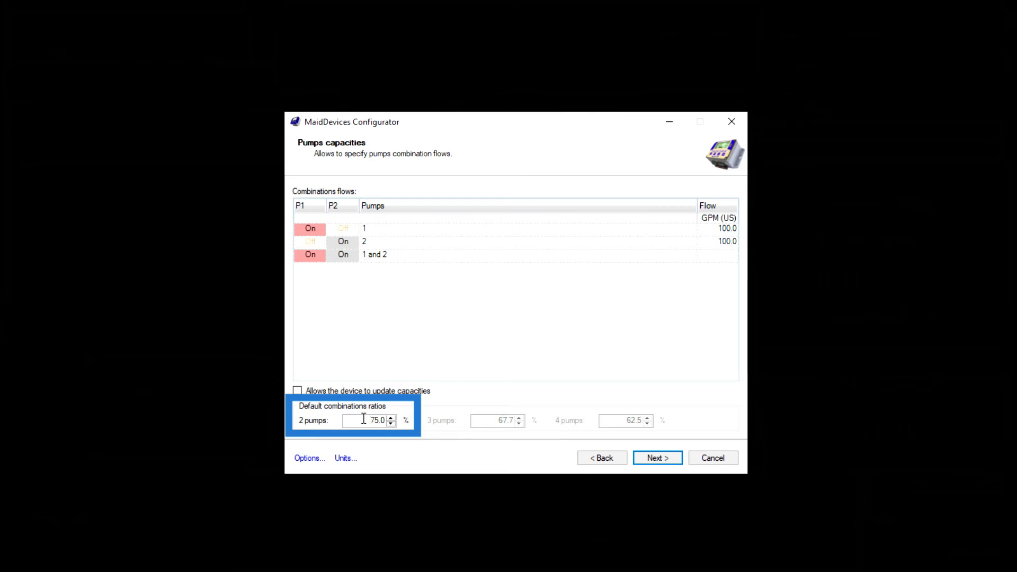
drag(369, 419, 380, 418)
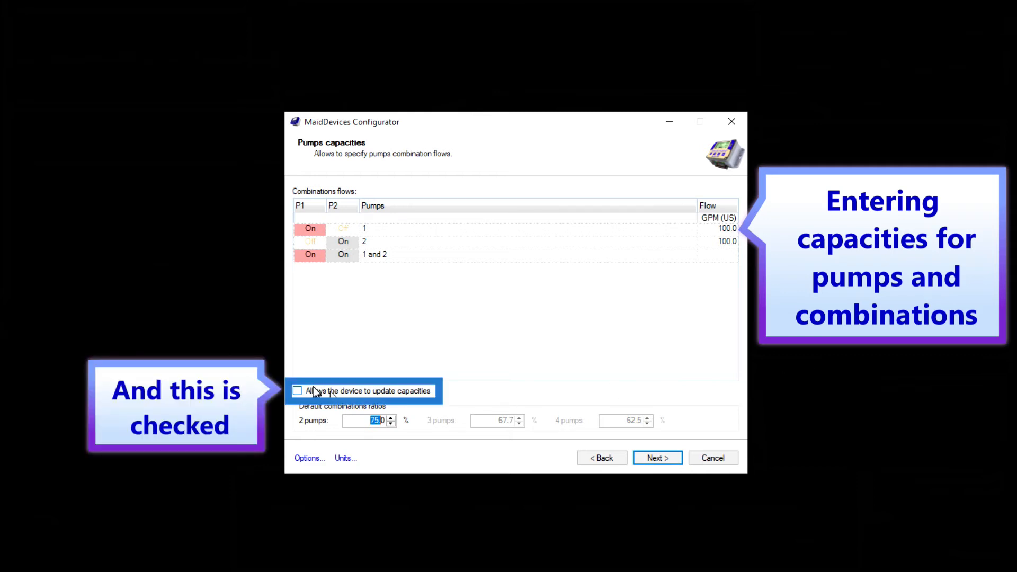
click(297, 391)
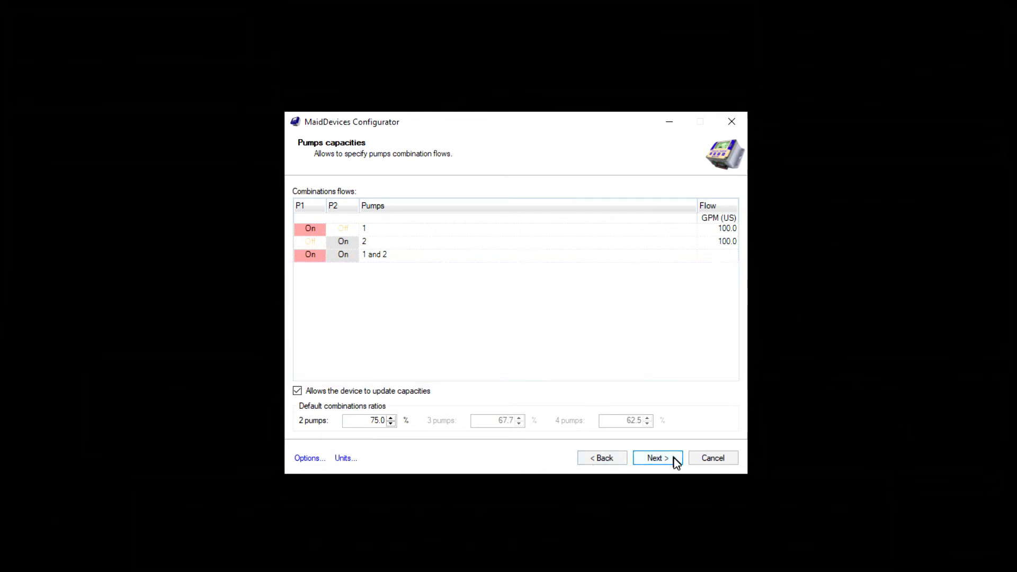
click(660, 457)
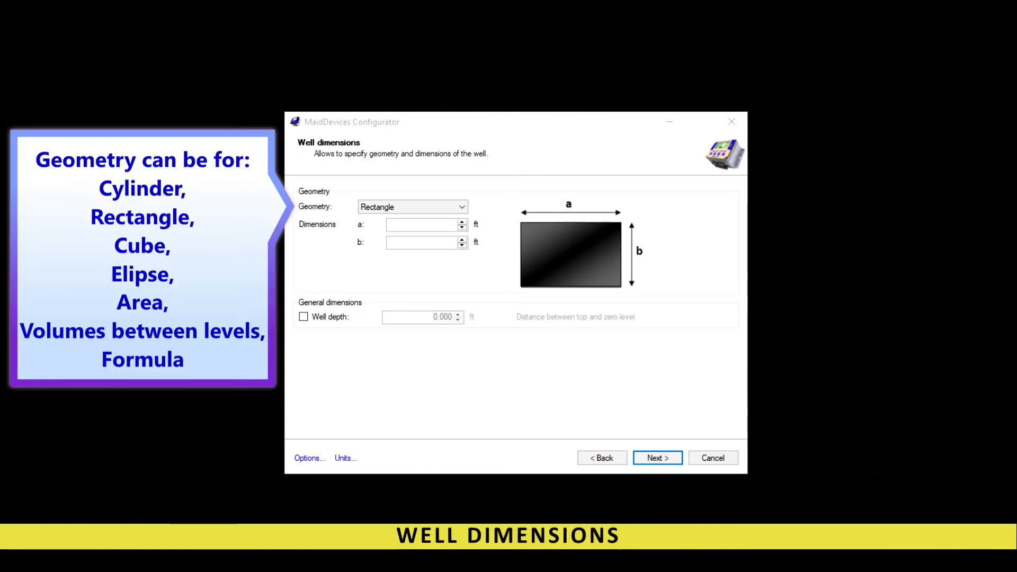
Define the well geometry as a cylinder with dimension a of 8 ft, and check the other available geometries.
click(461, 207)
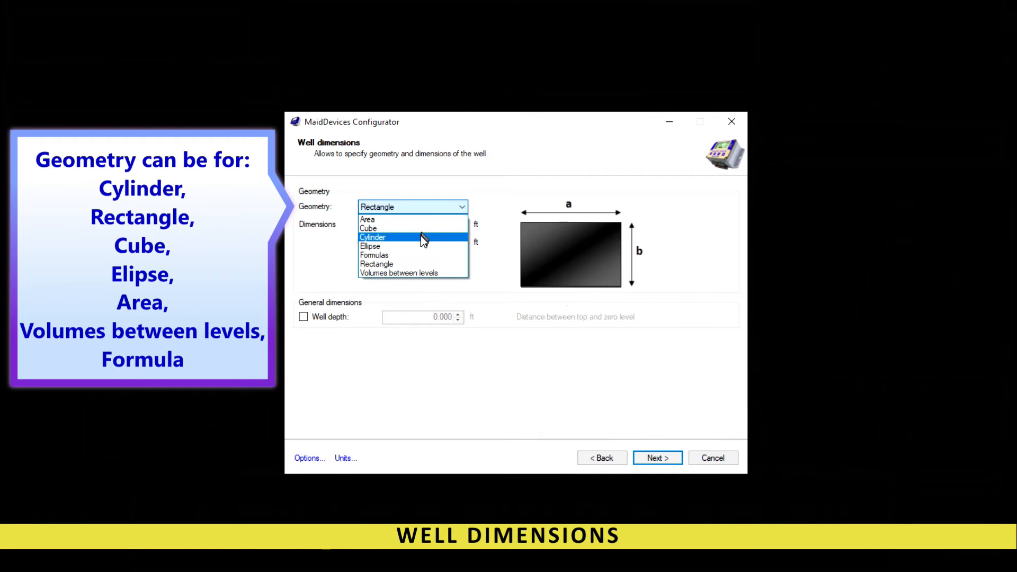
click(422, 234)
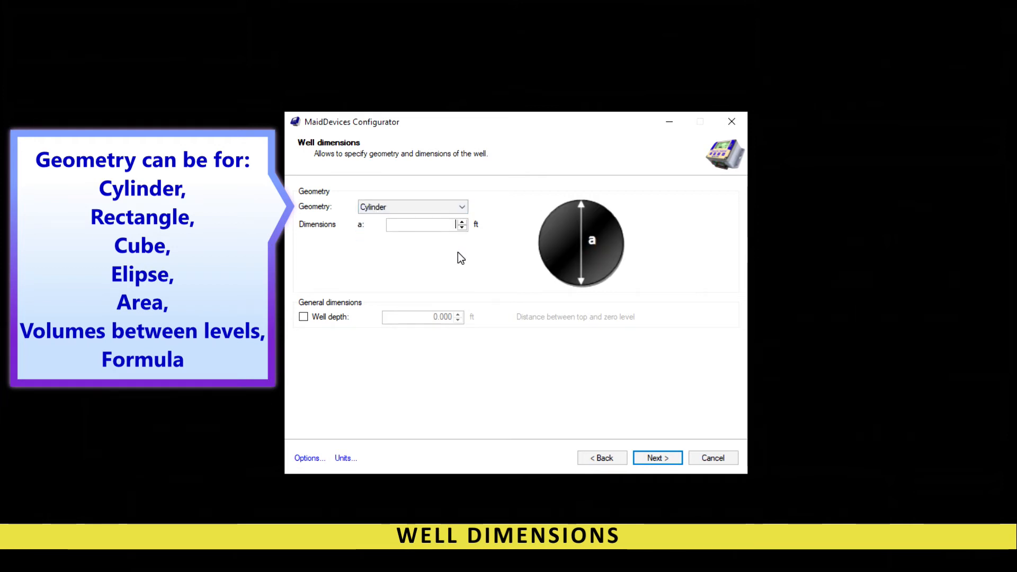
text(8)
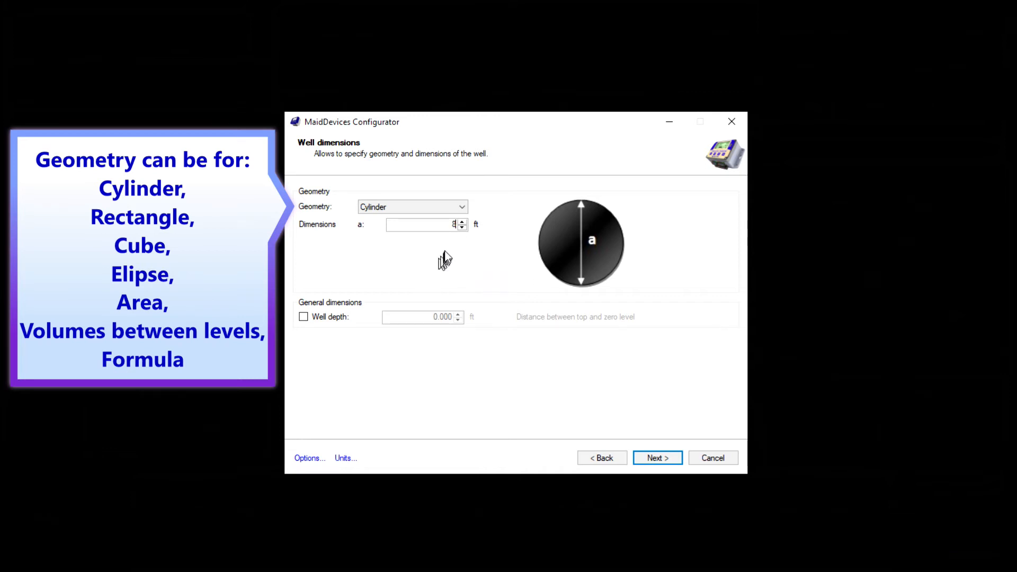
click(462, 208)
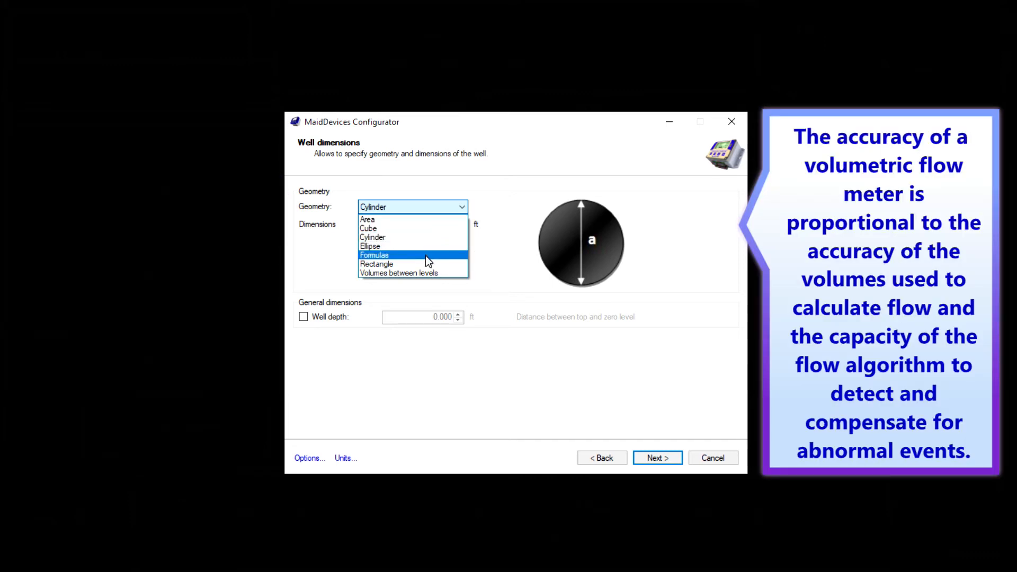
click(368, 368)
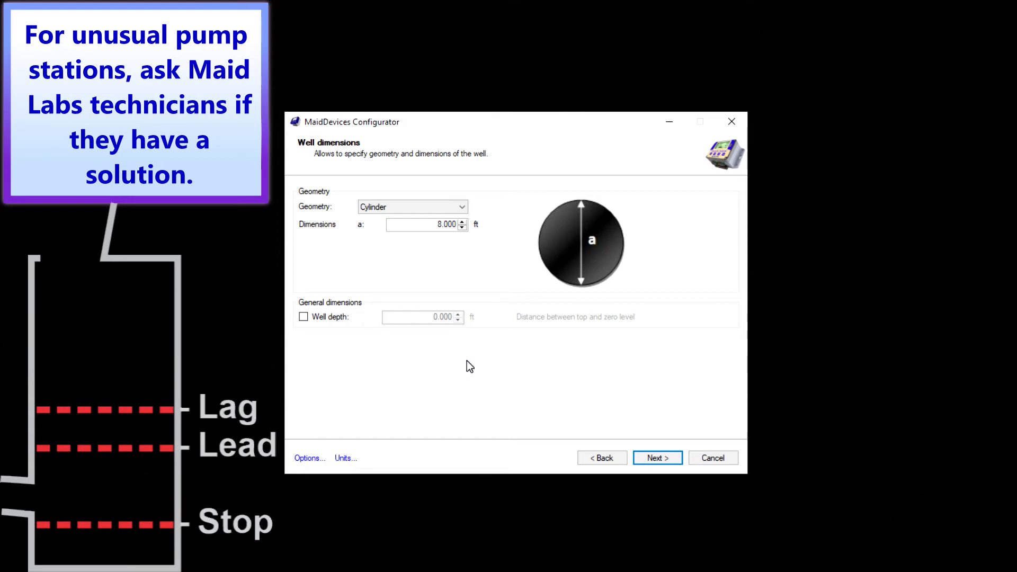
click(660, 456)
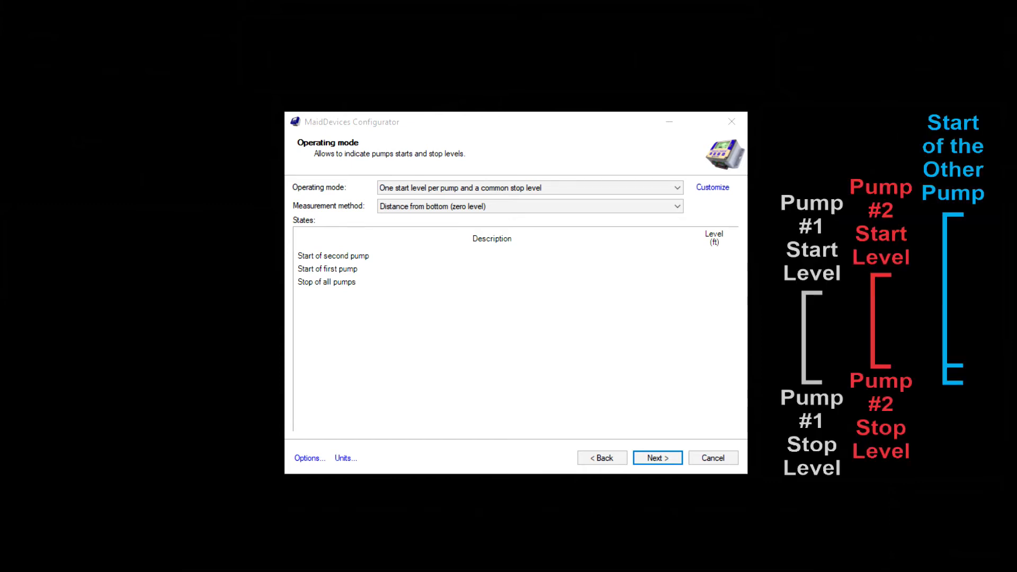
Look through the pump operating modes and custom states, returning to One start level per pump and a common stop level.
click(631, 188)
click(632, 197)
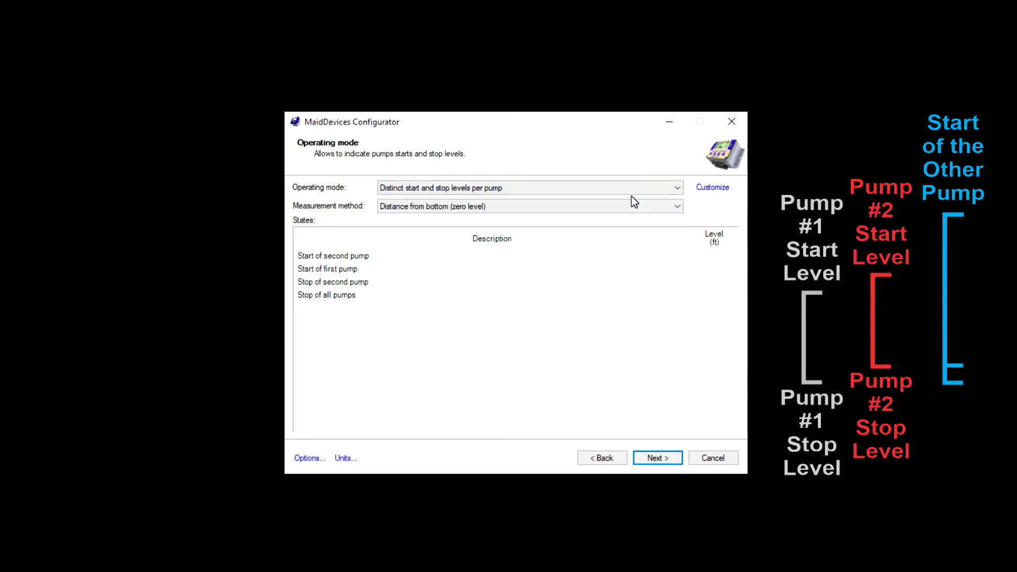
key(Down)
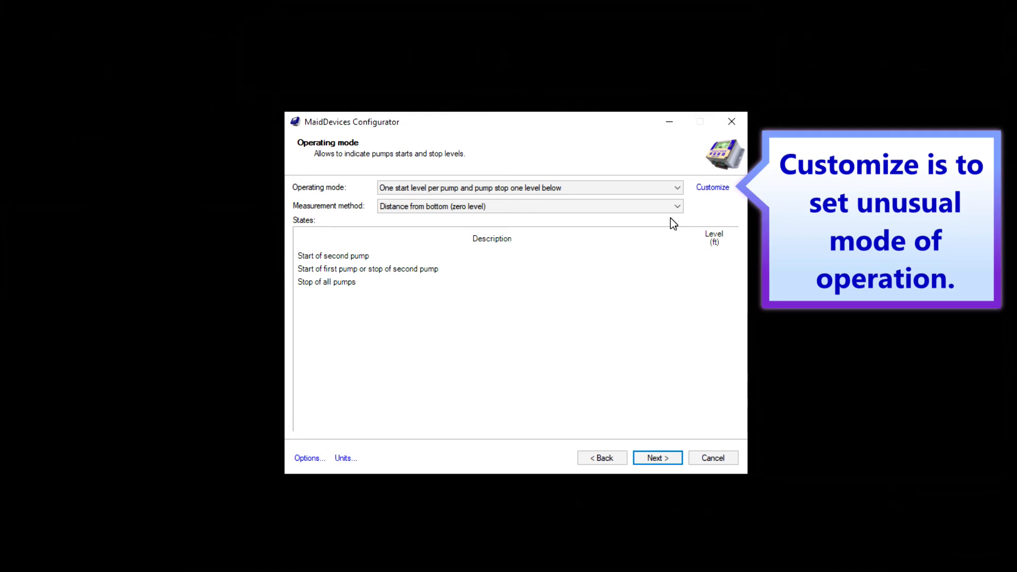
click(714, 189)
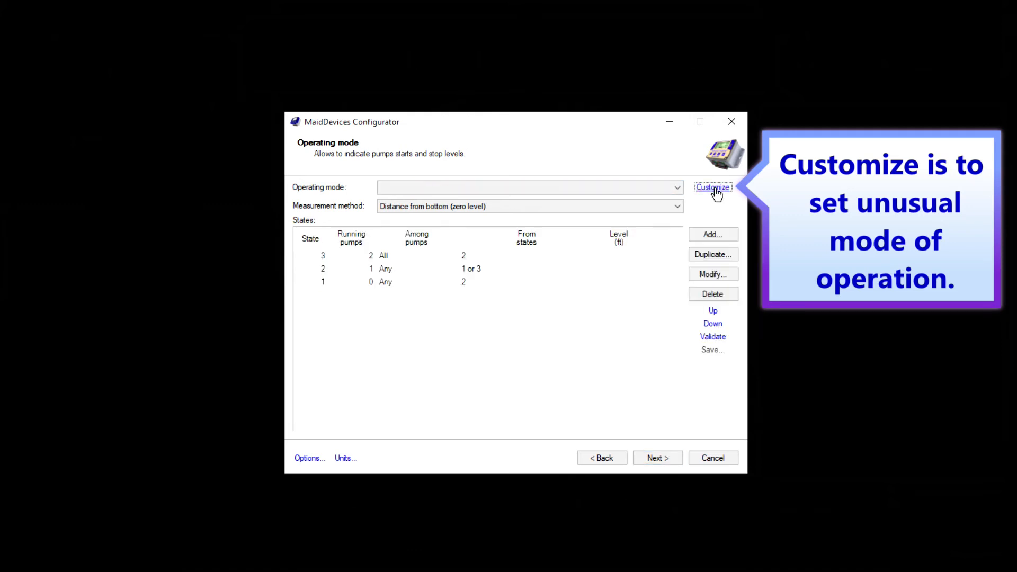
click(679, 188)
click(667, 210)
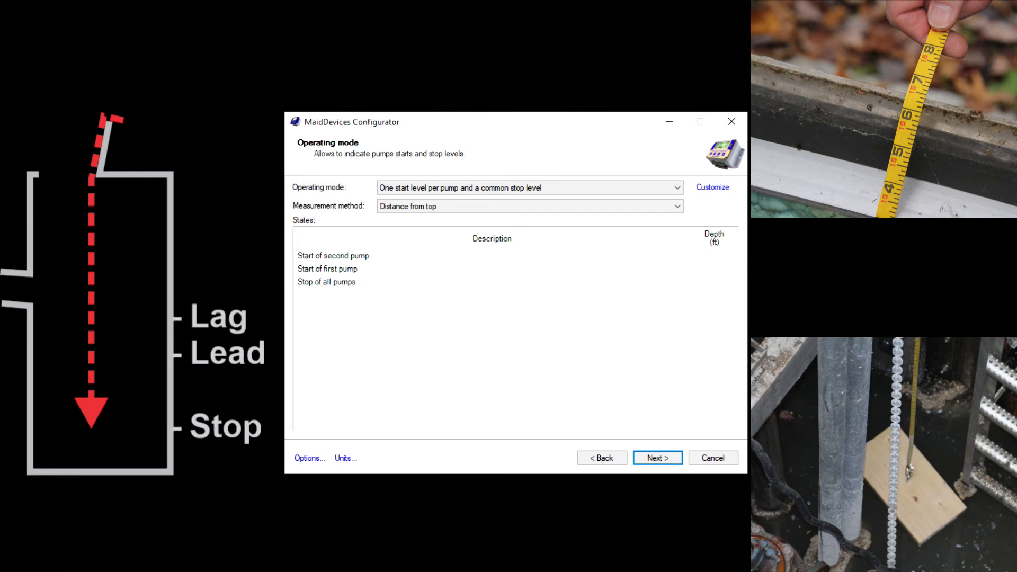
Review the distance and volume measurement methods, and set the measurement method to Distance from top.
click(676, 207)
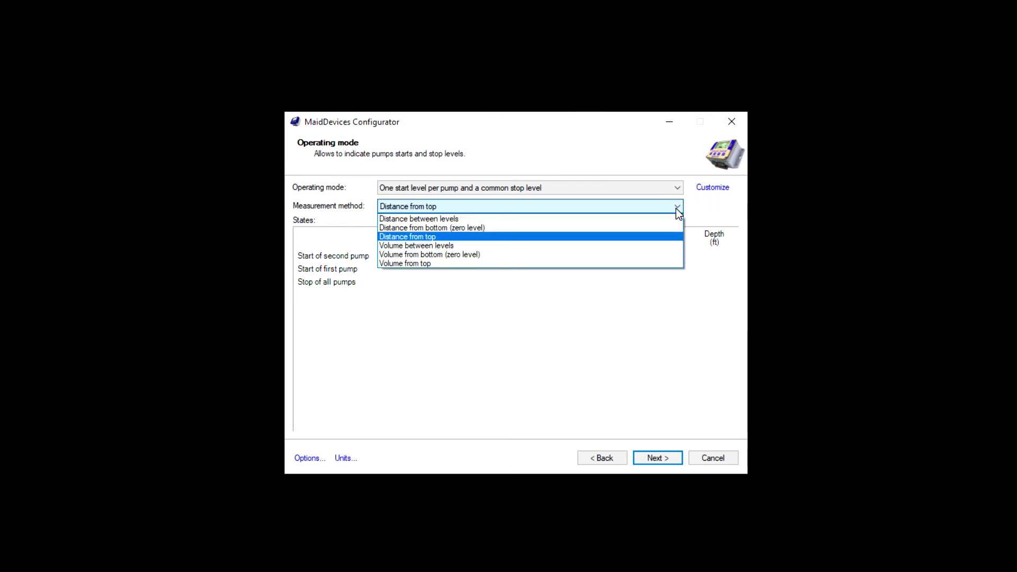
click(634, 218)
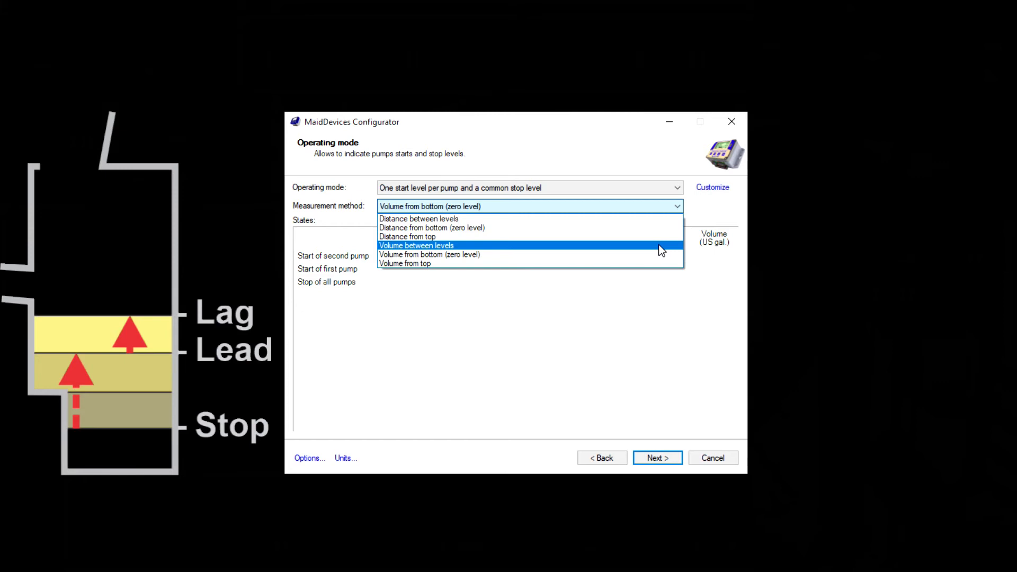
click(658, 236)
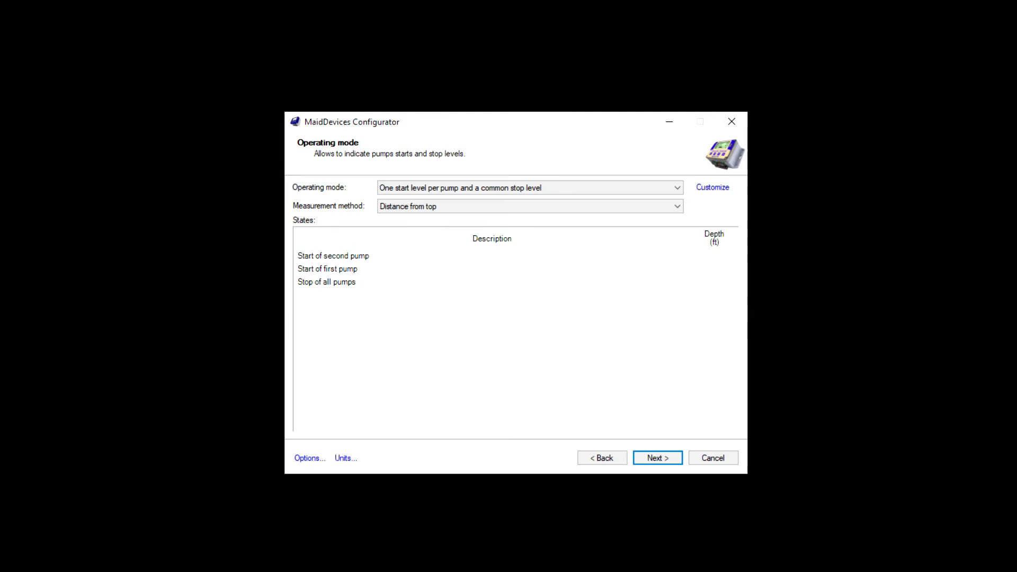
Set the depths to 15 ft for stop of all pumps, 12 ft for first pump start and 11.5 ft for second pump start.
text(15)
click(714, 269)
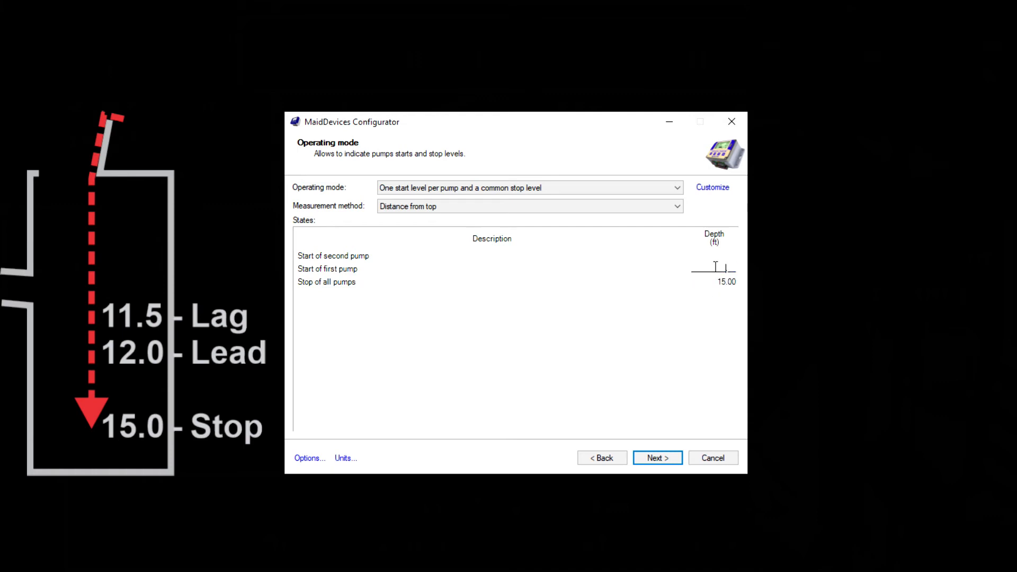
text(12)
click(720, 255)
text(11.5)
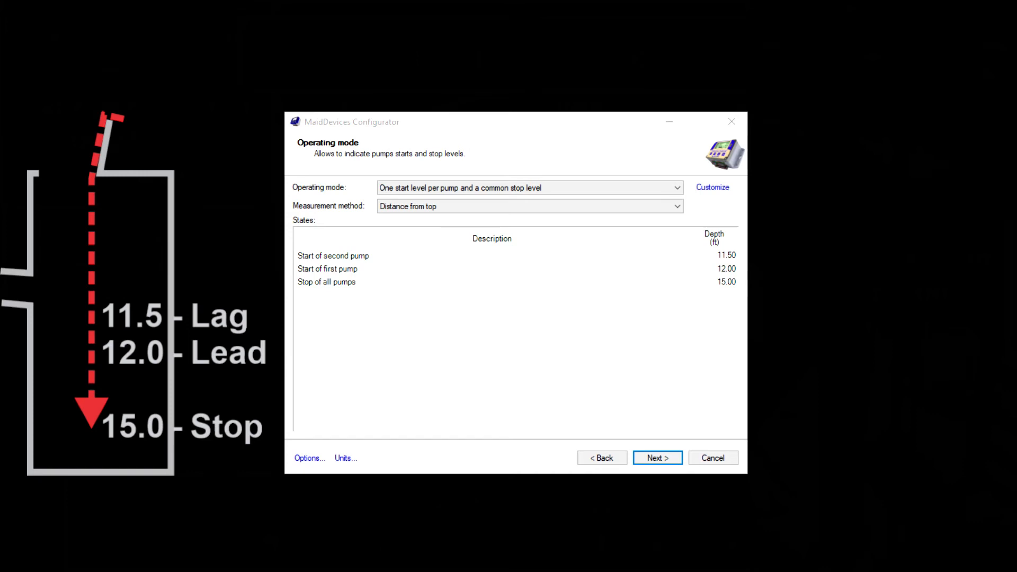
click(666, 455)
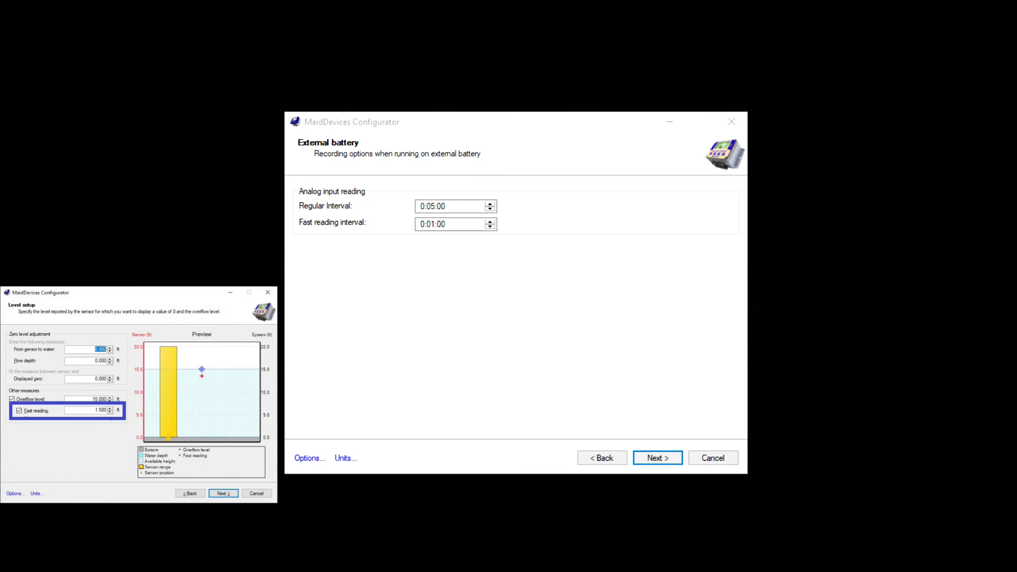
Keep the external battery reading intervals and examine each predefined alarm in the list, from Abnormal cycle state through Steady level.
click(657, 459)
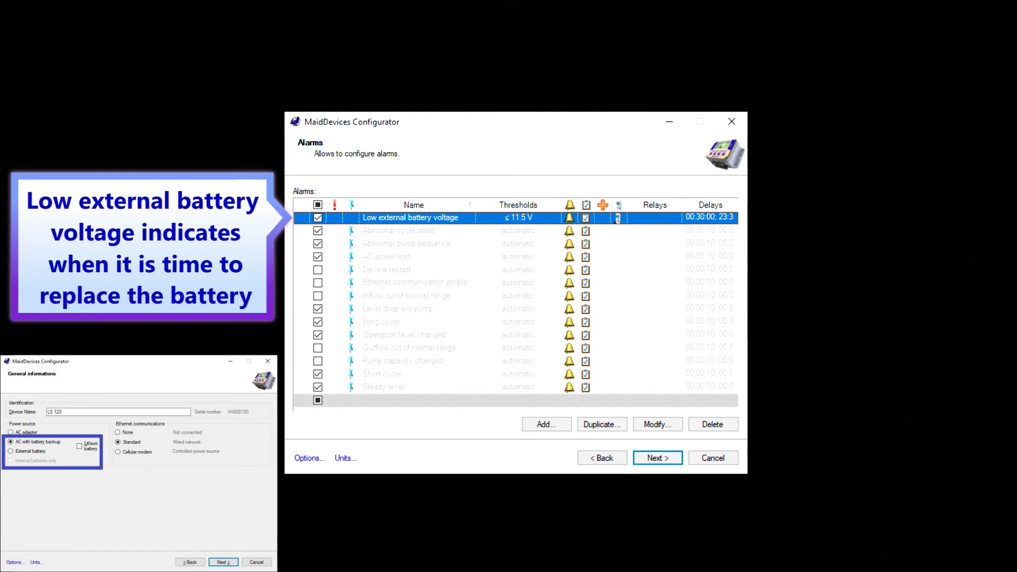
click(456, 231)
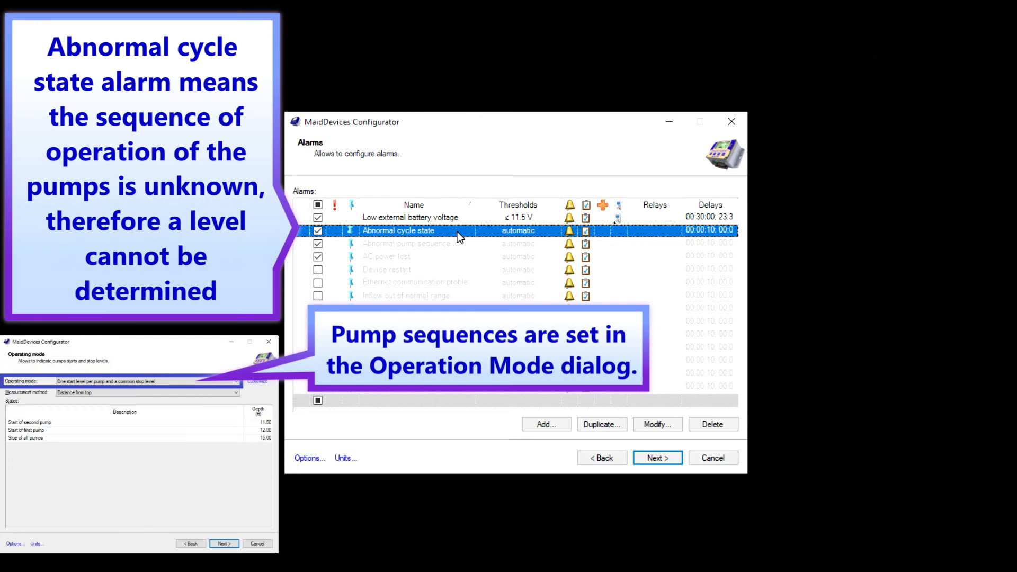
click(452, 243)
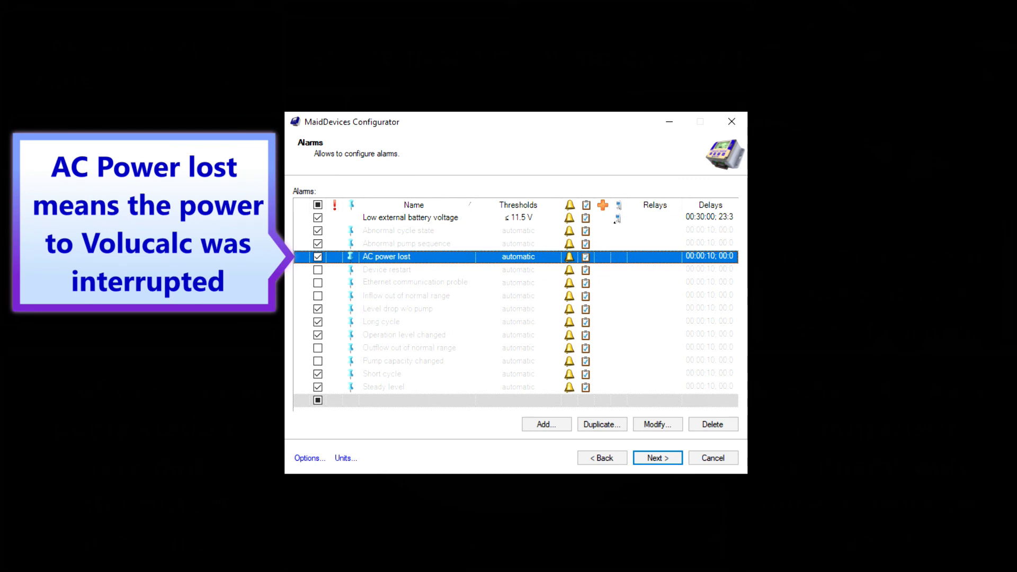
key(Down)
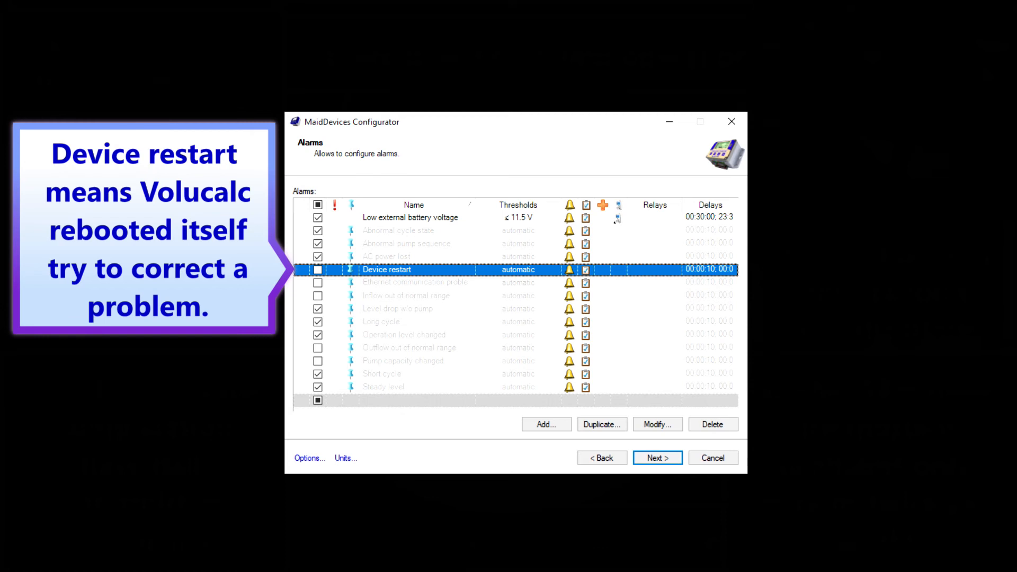
click(416, 282)
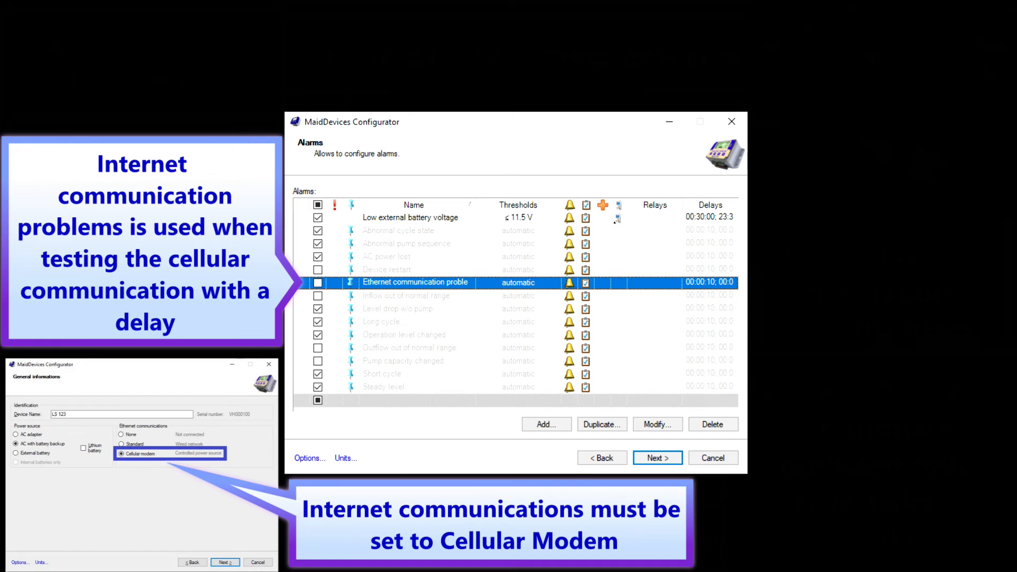
click(406, 296)
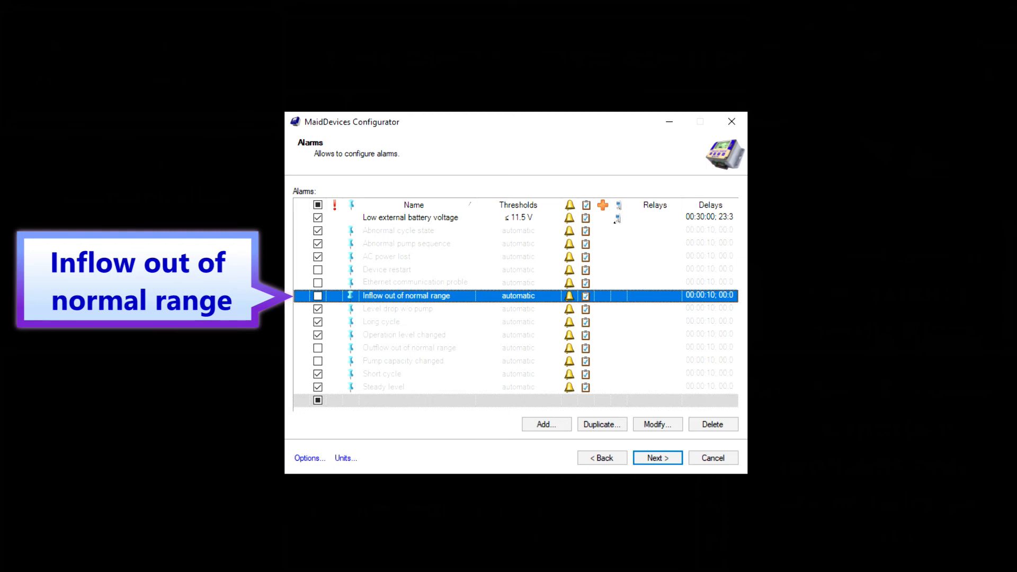
click(398, 308)
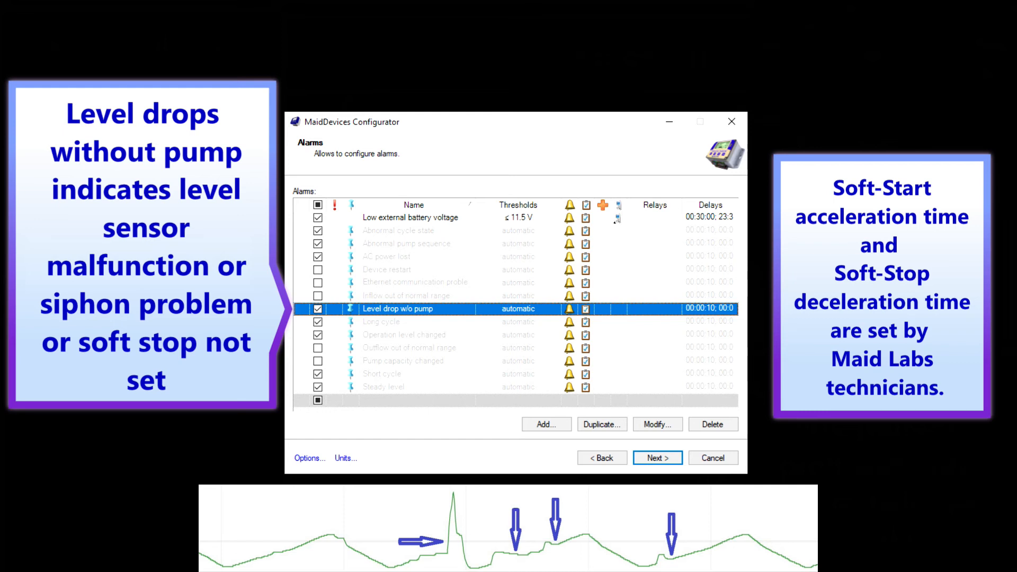
click(382, 322)
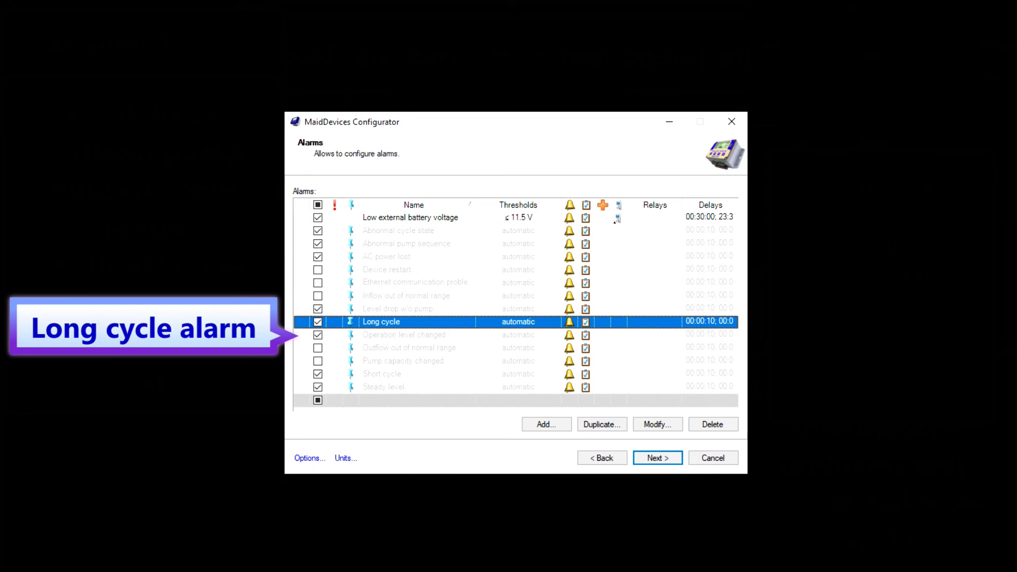
click(404, 335)
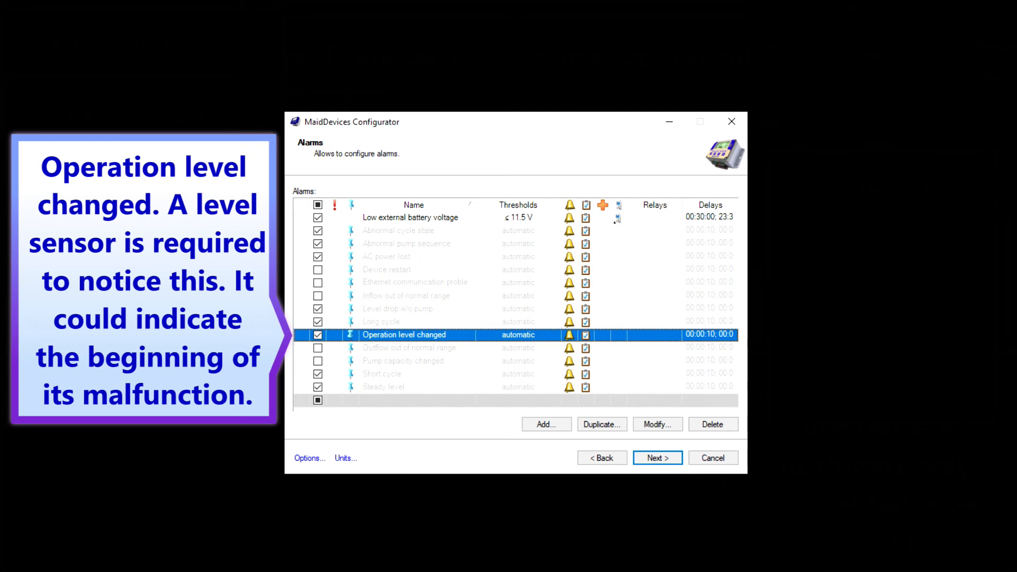
click(409, 348)
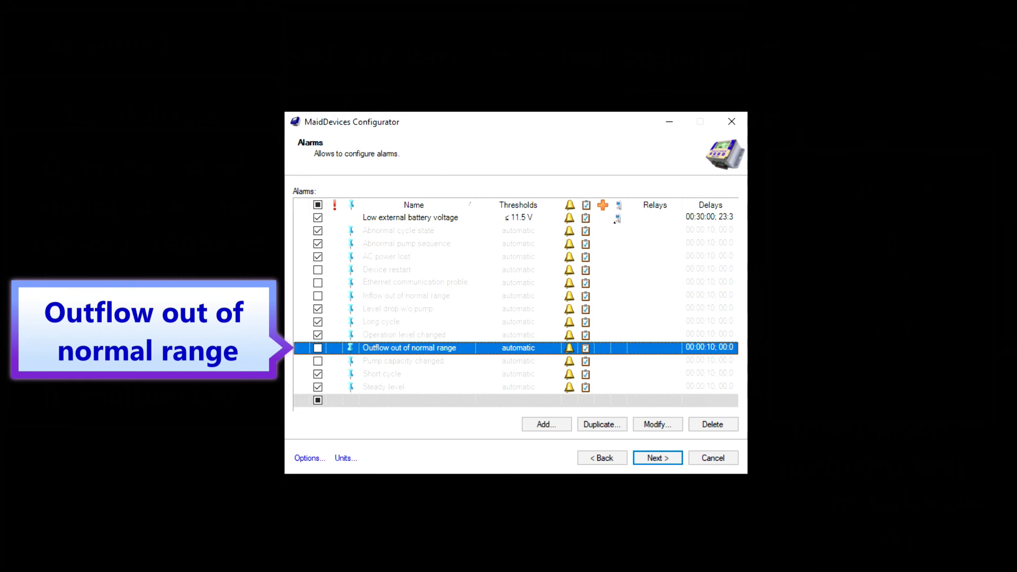
click(404, 361)
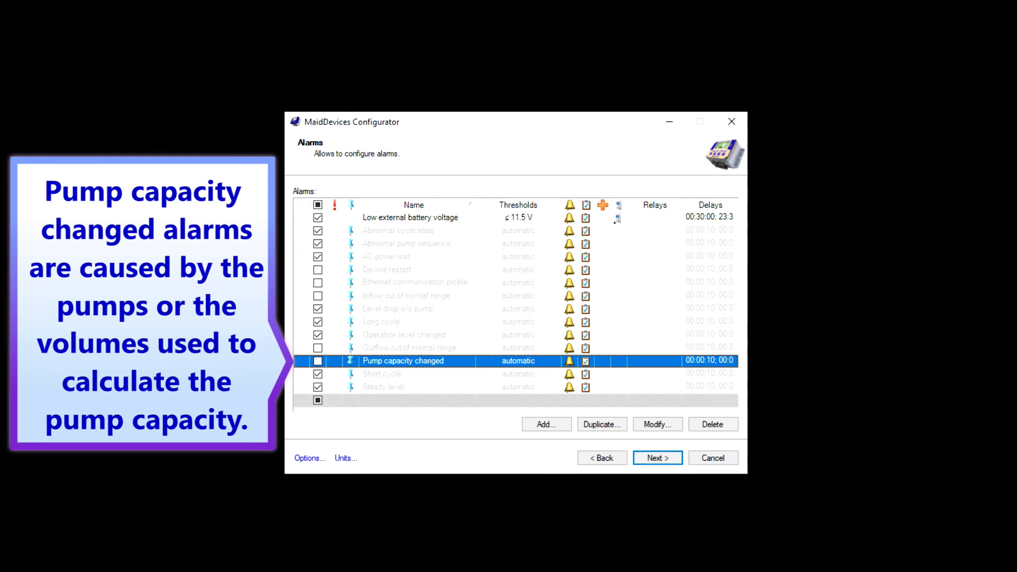
click(382, 374)
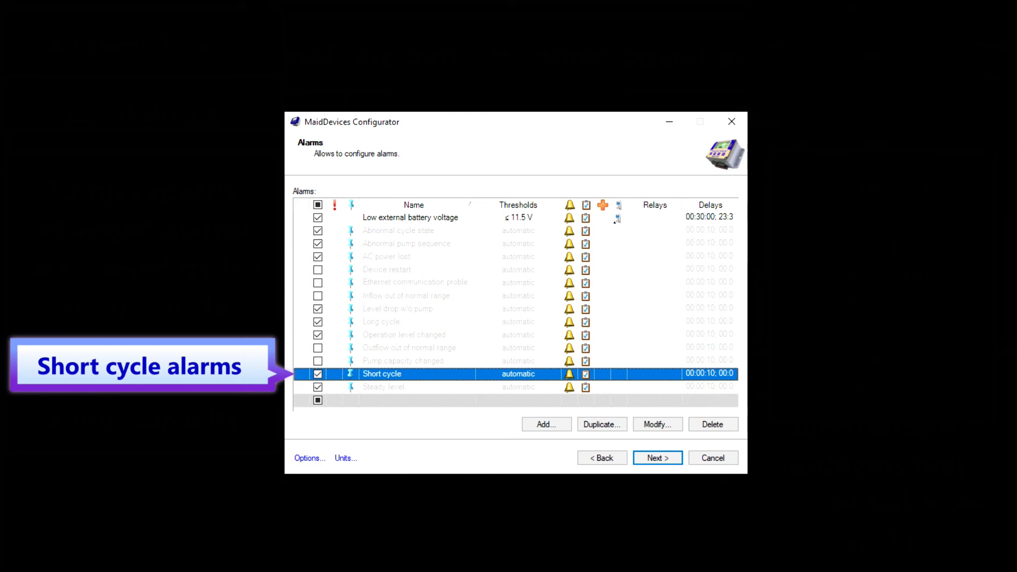
click(383, 387)
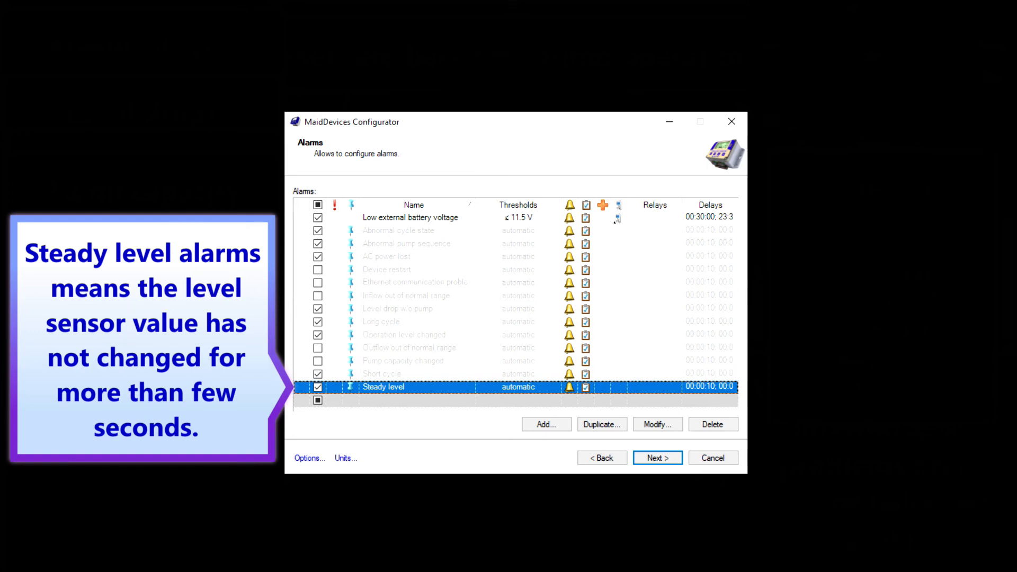
Start a new alarm of type High Value, look through the event types, and choose Pump 1 (phase 1) as the event.
click(547, 426)
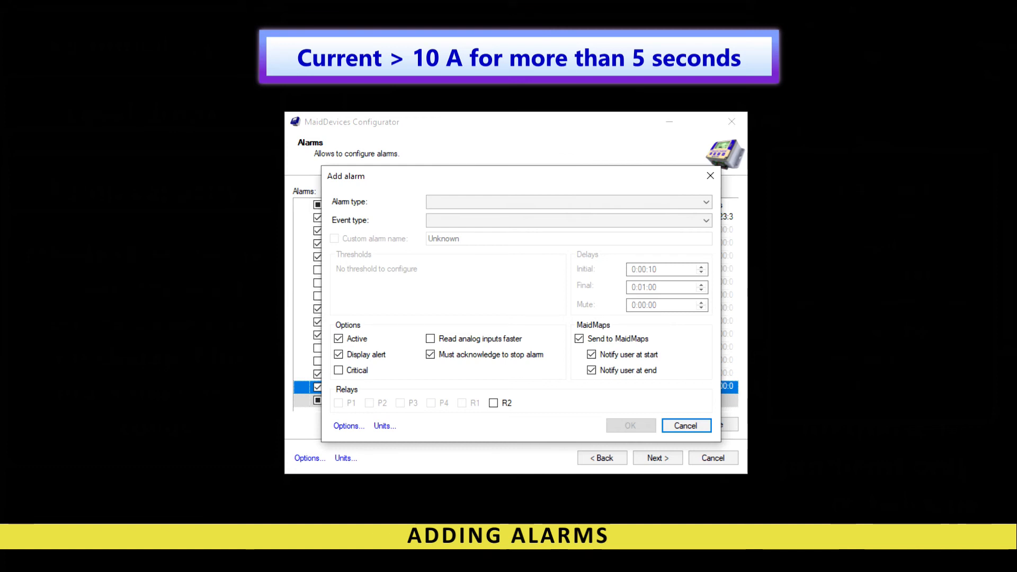
click(707, 202)
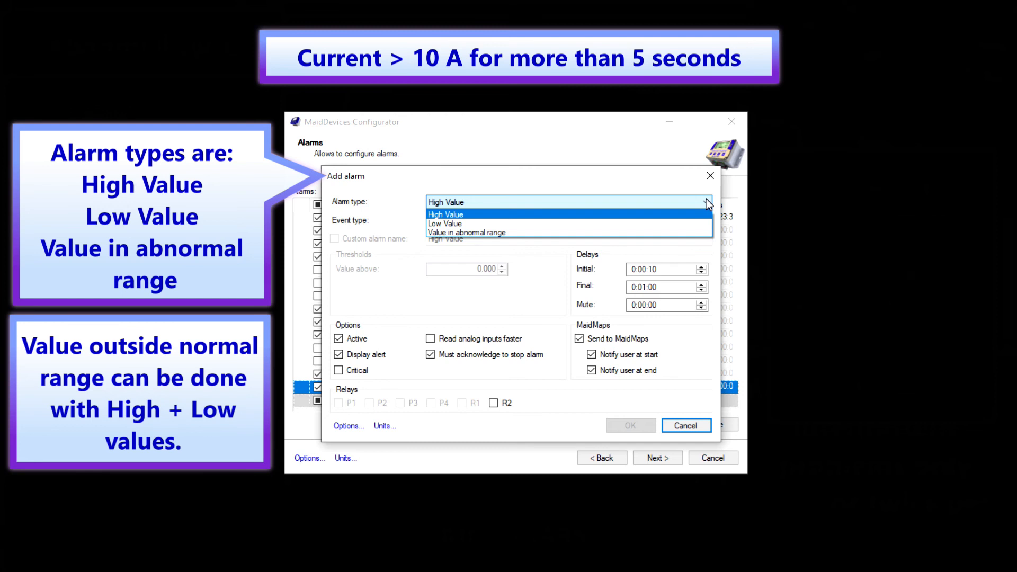
click(706, 199)
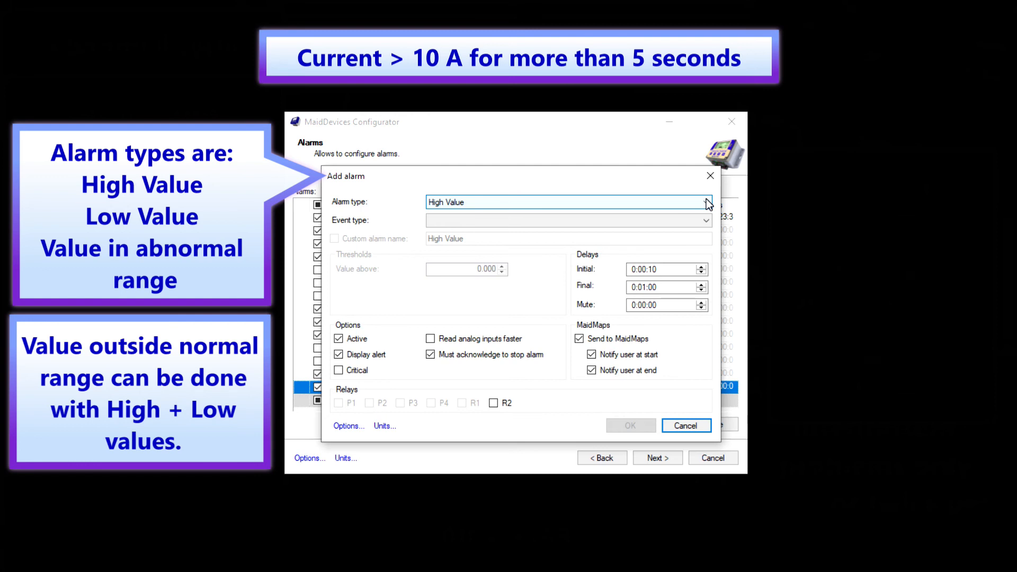
click(707, 220)
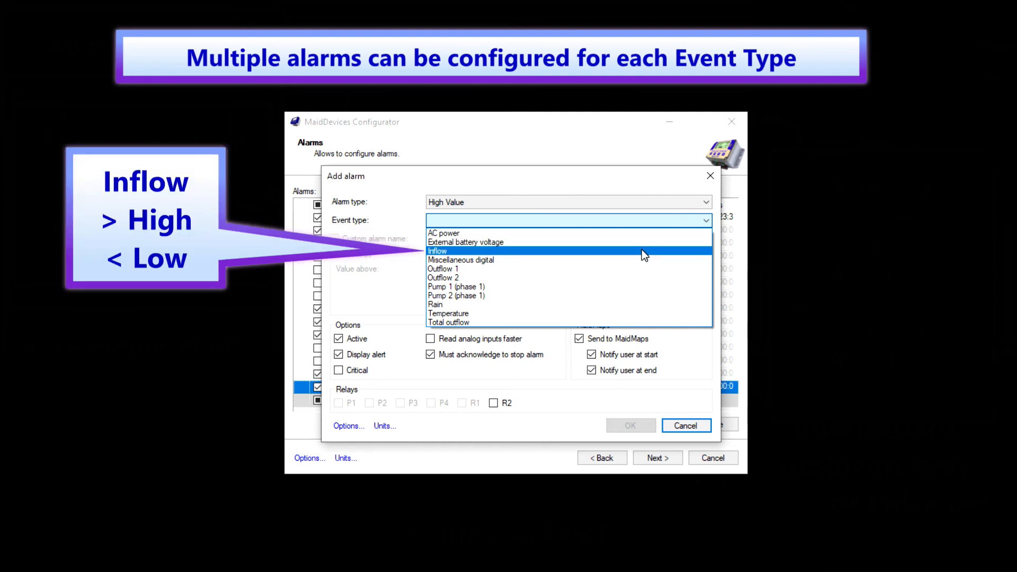
click(641, 250)
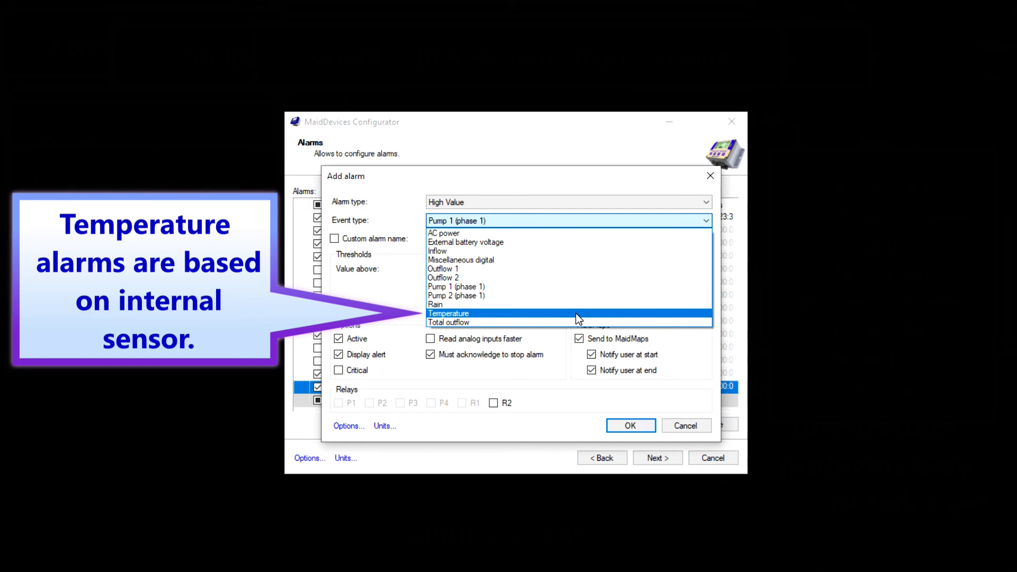
click(576, 313)
click(706, 220)
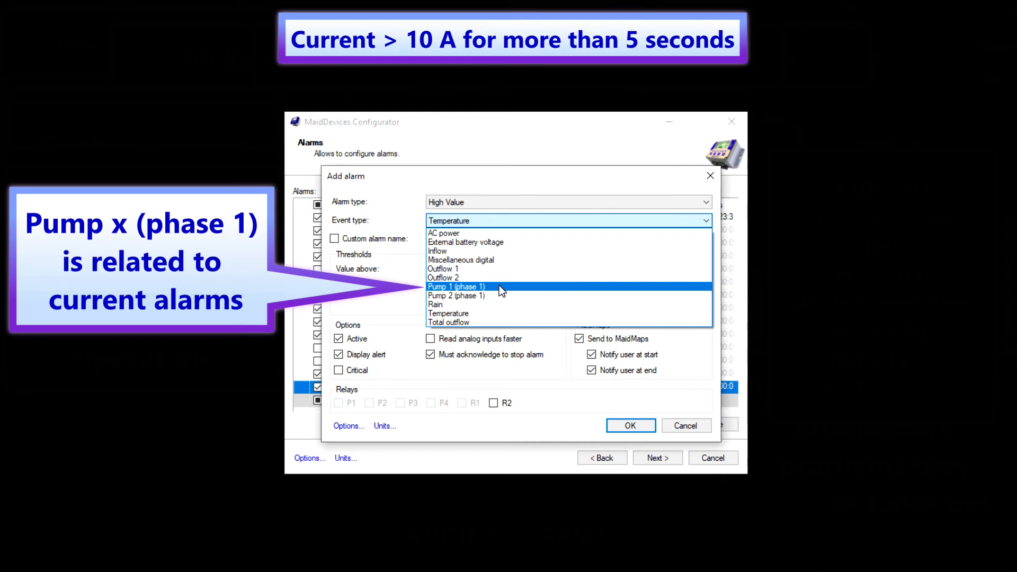
click(499, 286)
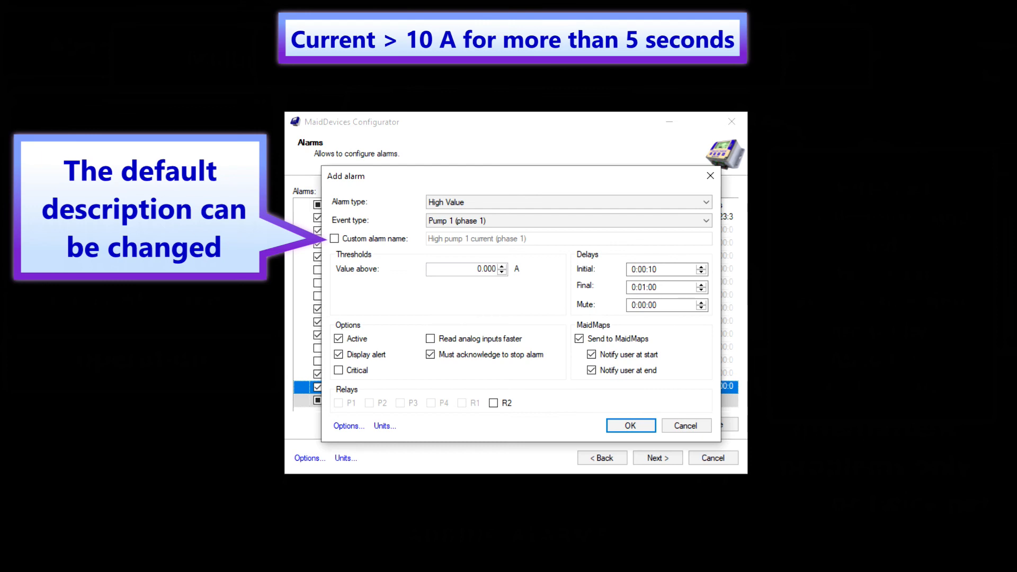
Give the alarm the custom name High Curent P1 and set its threshold to values above 10 A.
click(393, 234)
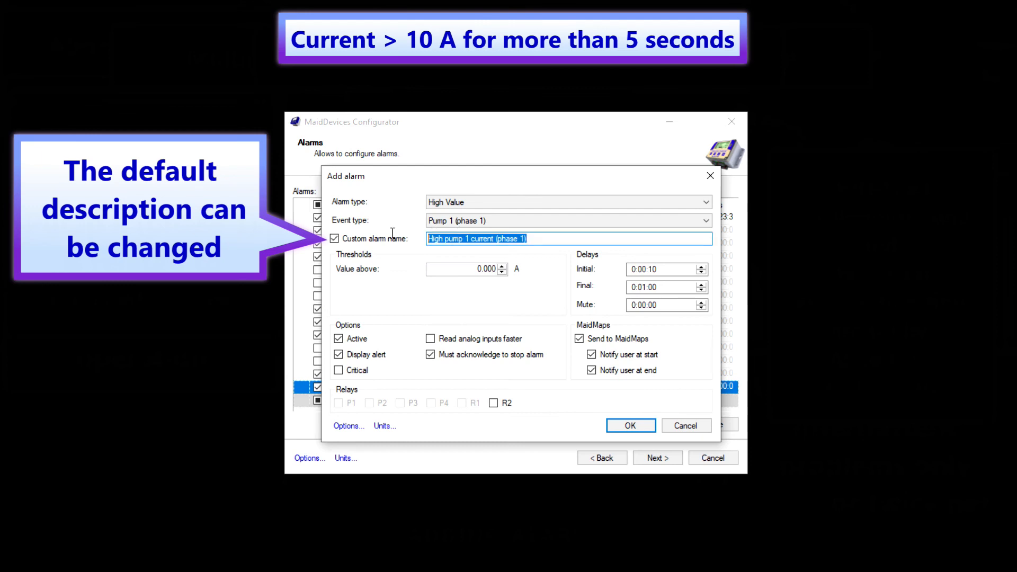
text(High Curent P1)
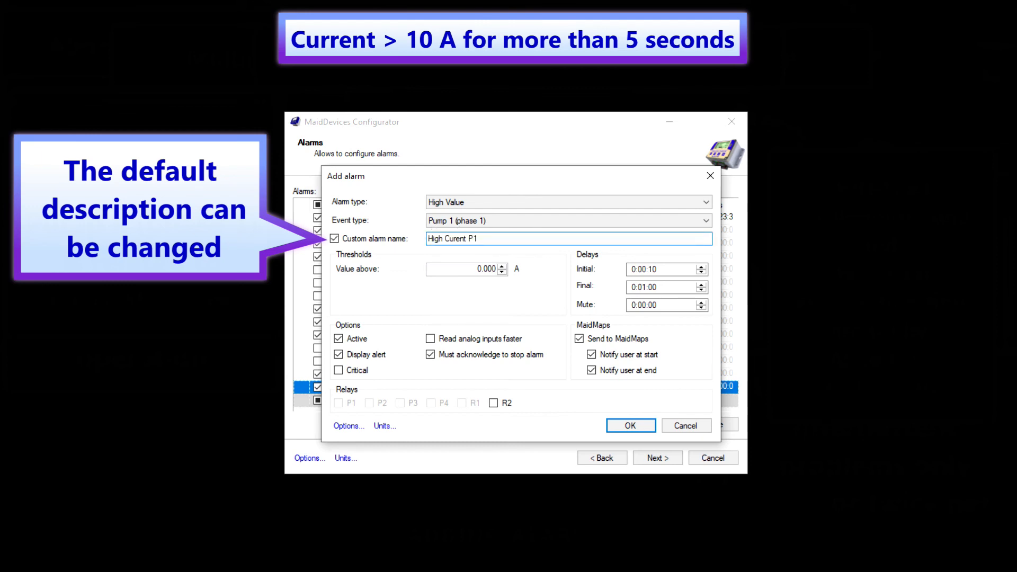
key(Tab)
text(10)
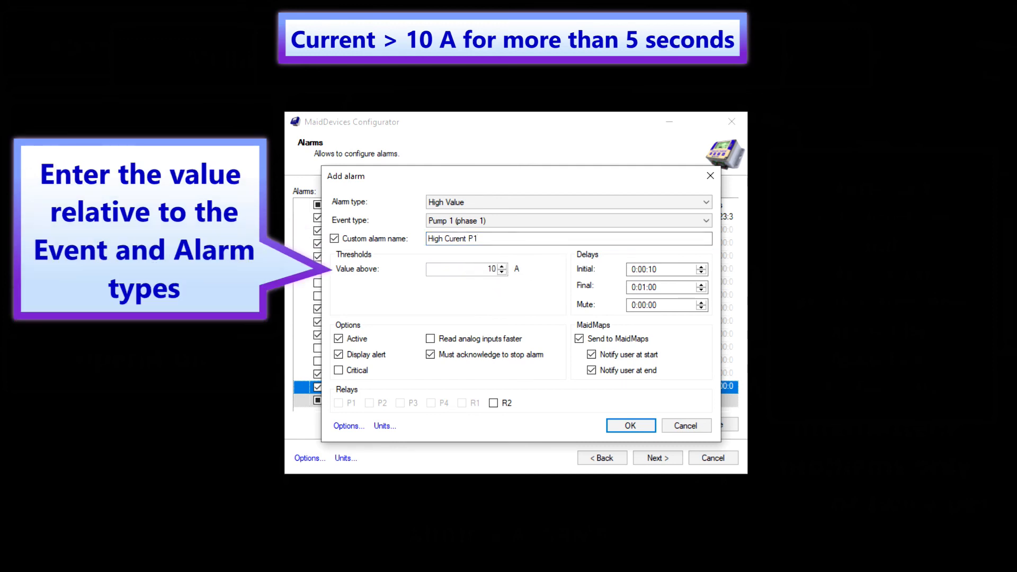
Set the alarm's initial delay to 5 seconds and check the final and mute delays.
click(669, 268)
text(5)
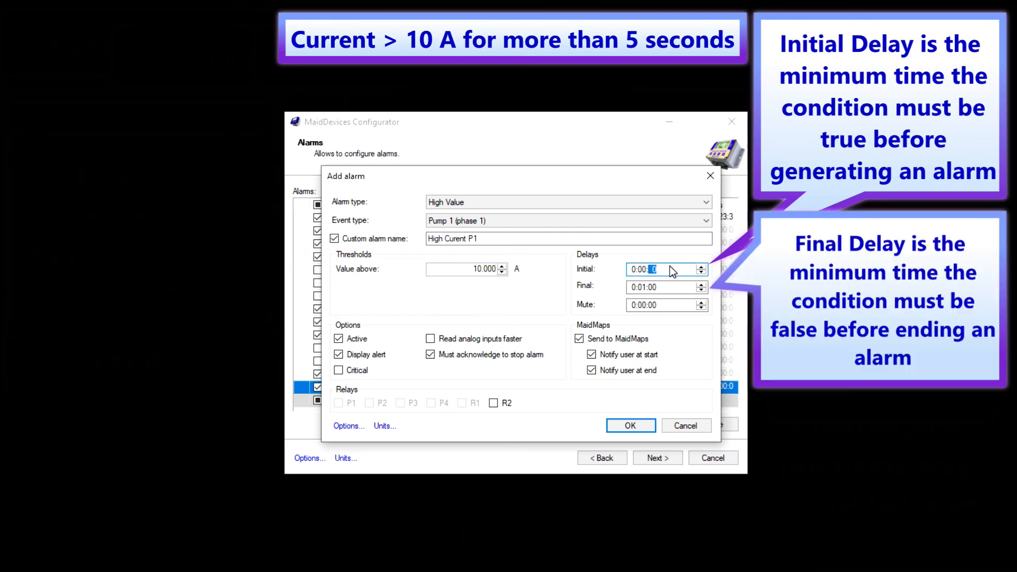
click(672, 286)
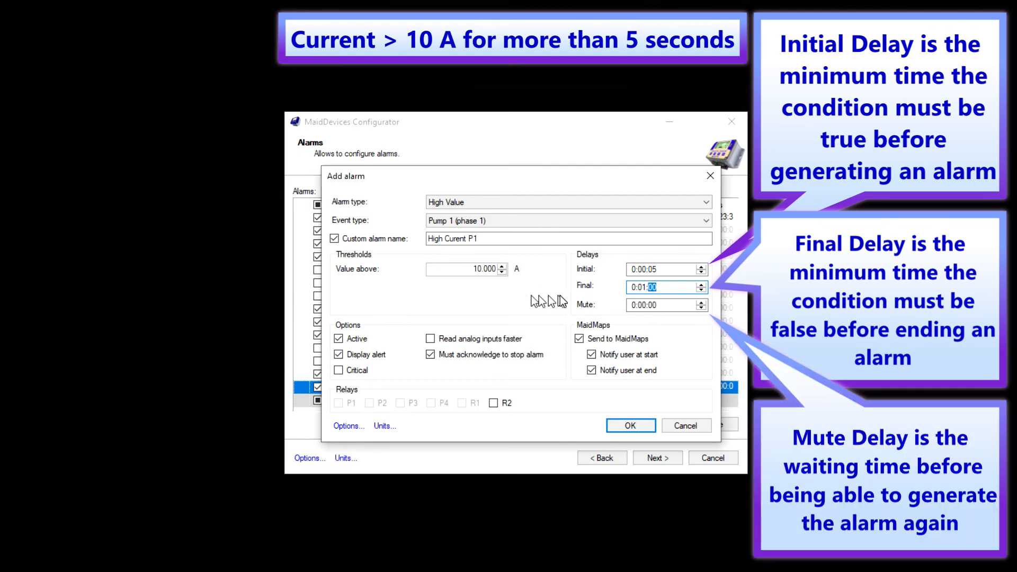
click(652, 305)
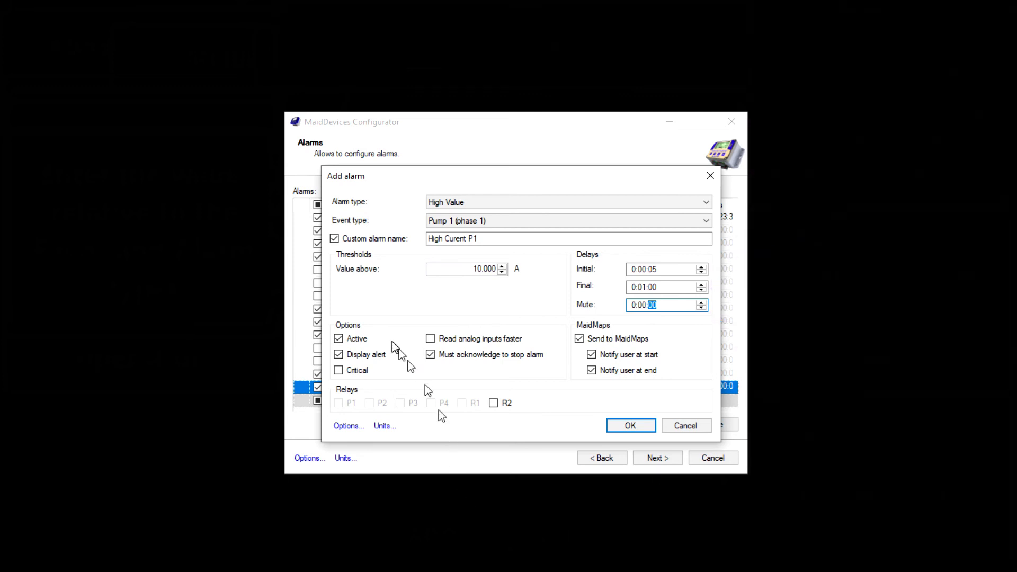
Review the alarm's Active, Display alert and Critical options, leaving it active, displayed and non-critical.
click(339, 338)
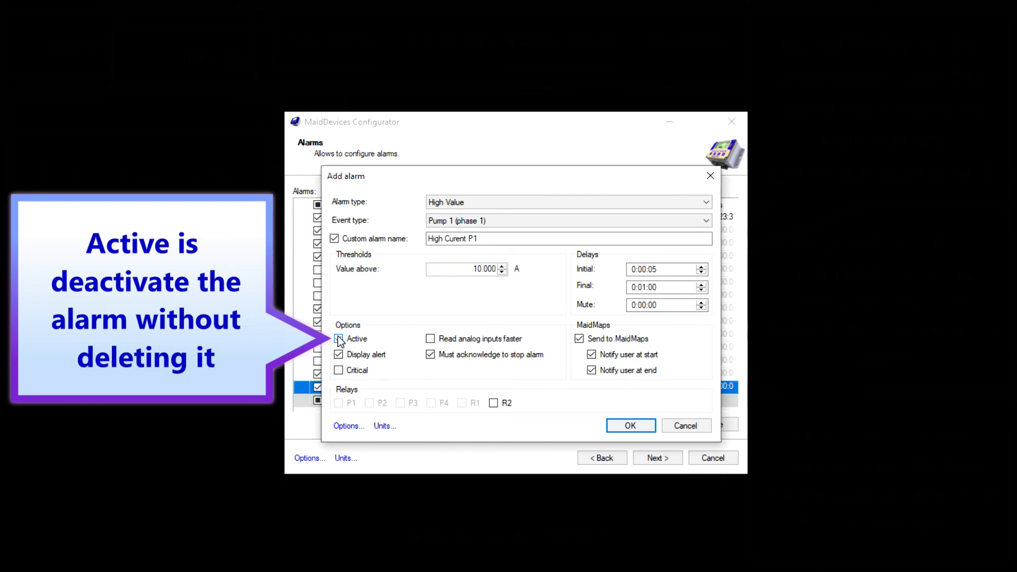
click(339, 355)
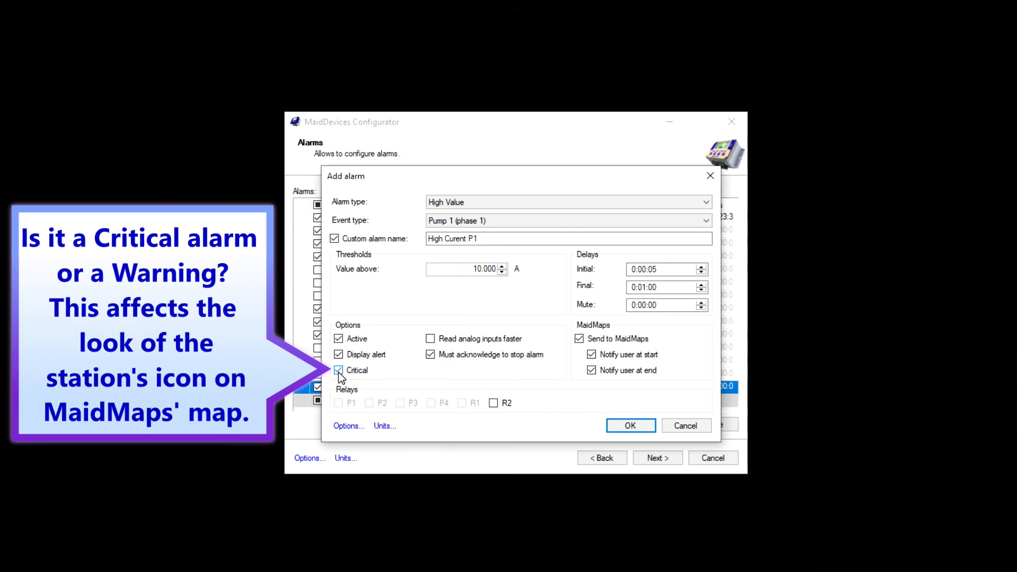
click(339, 372)
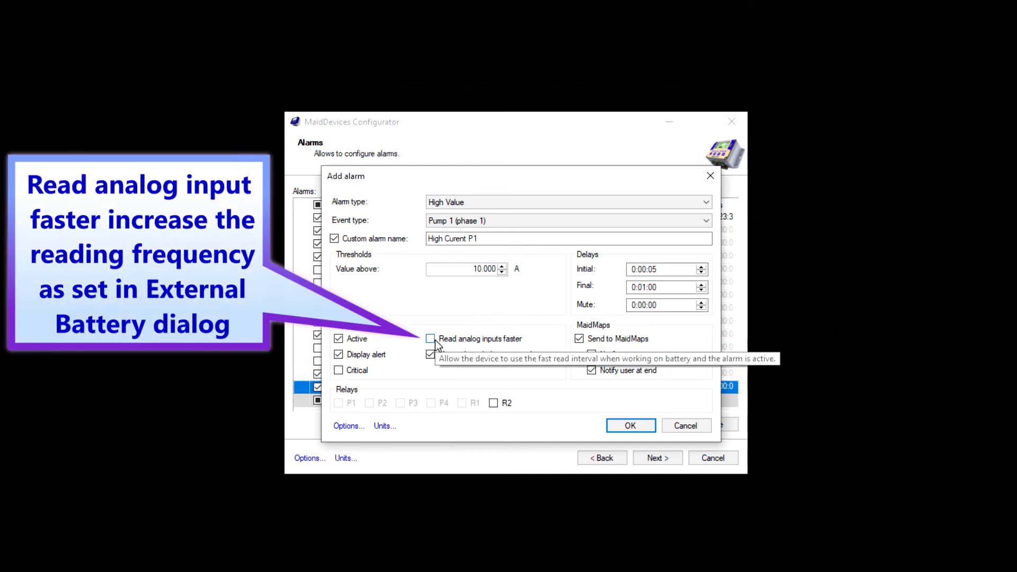
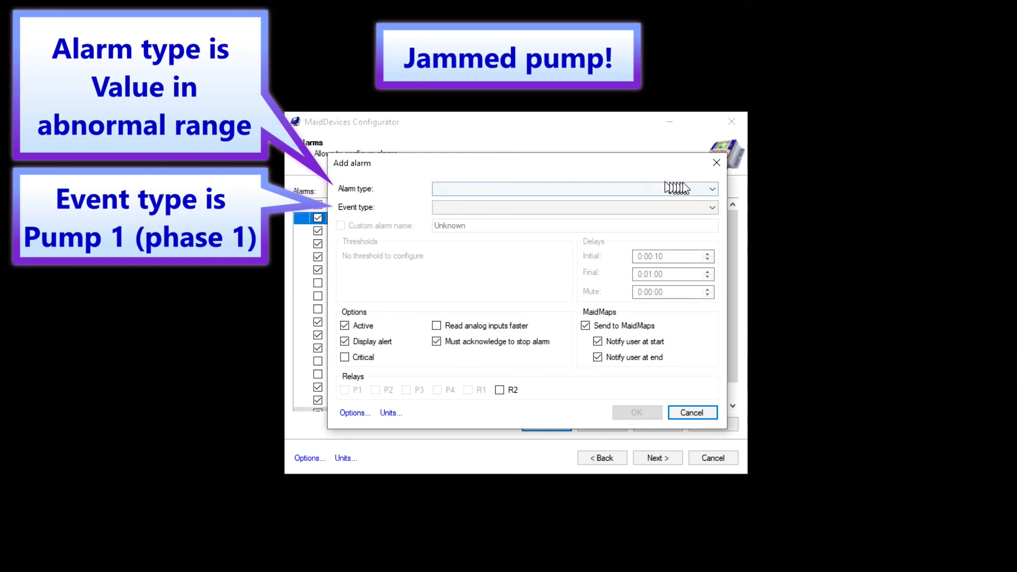
Set the abnormal current range of the new Pump 1 (phase 1) alarm to between 2 and 7 A.
drag(490, 256, 483, 256)
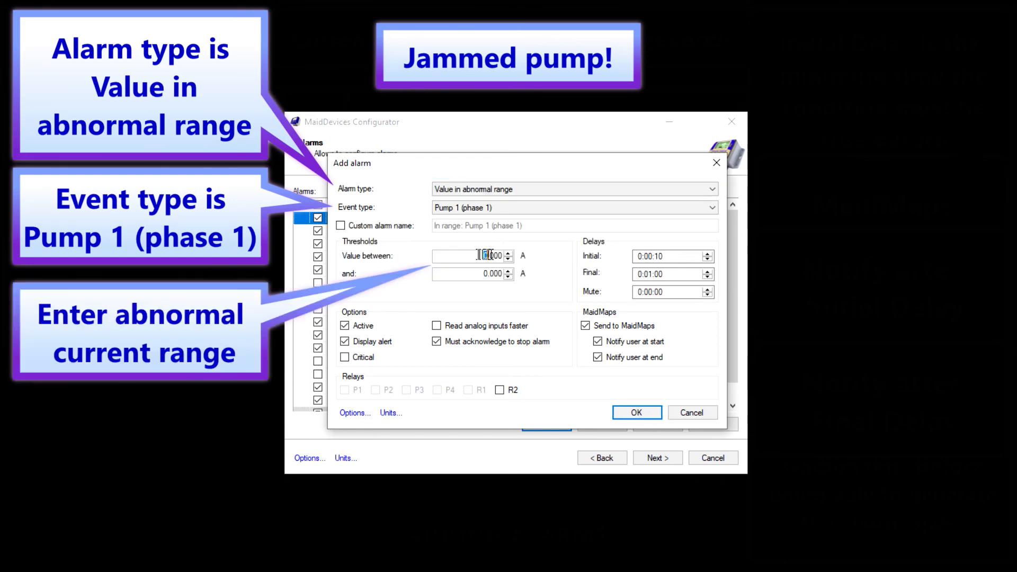
text(2)
drag(476, 272, 522, 268)
text(7)
Give the abnormal-range alarm the custom name Pump 1 jammed and set its initial delay to 30 seconds.
click(341, 225)
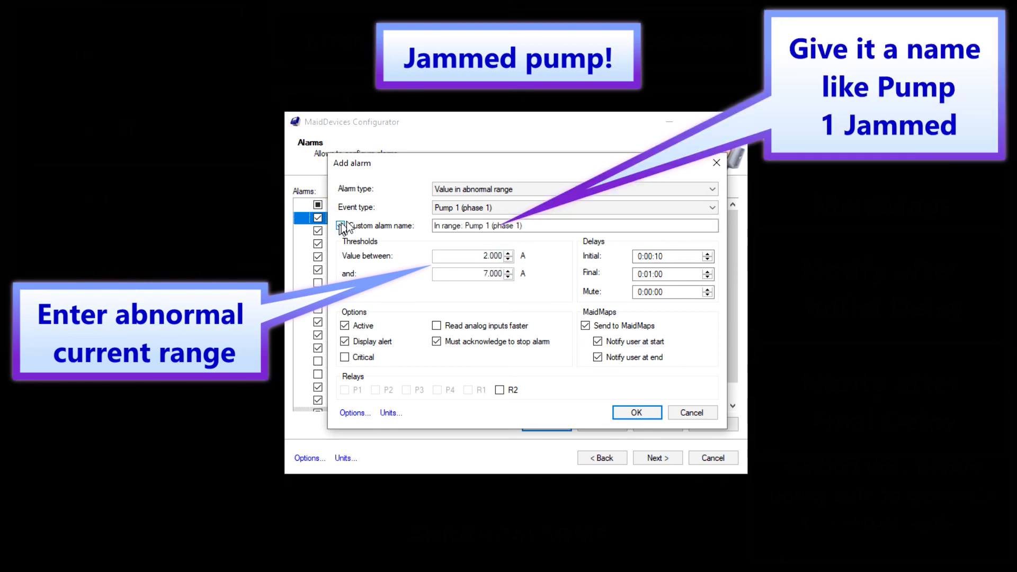
drag(443, 226, 523, 226)
text(Pump 1 jammed)
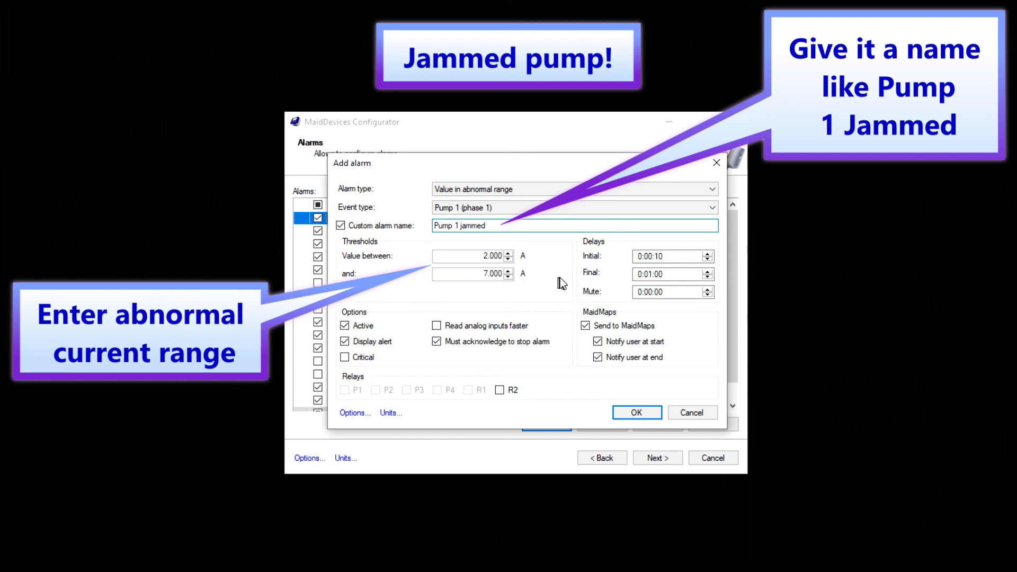
double_click(673, 256)
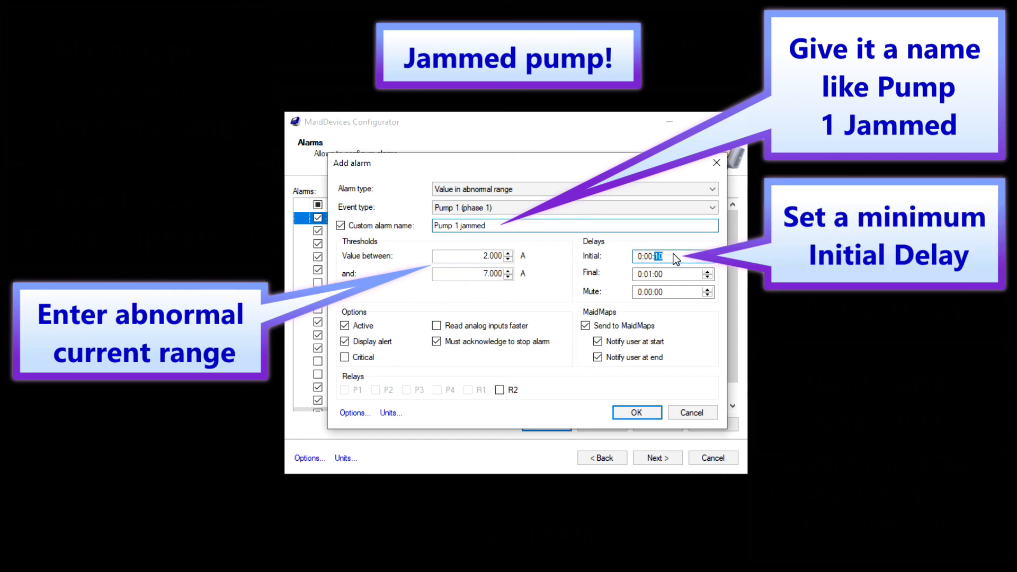
text(30)
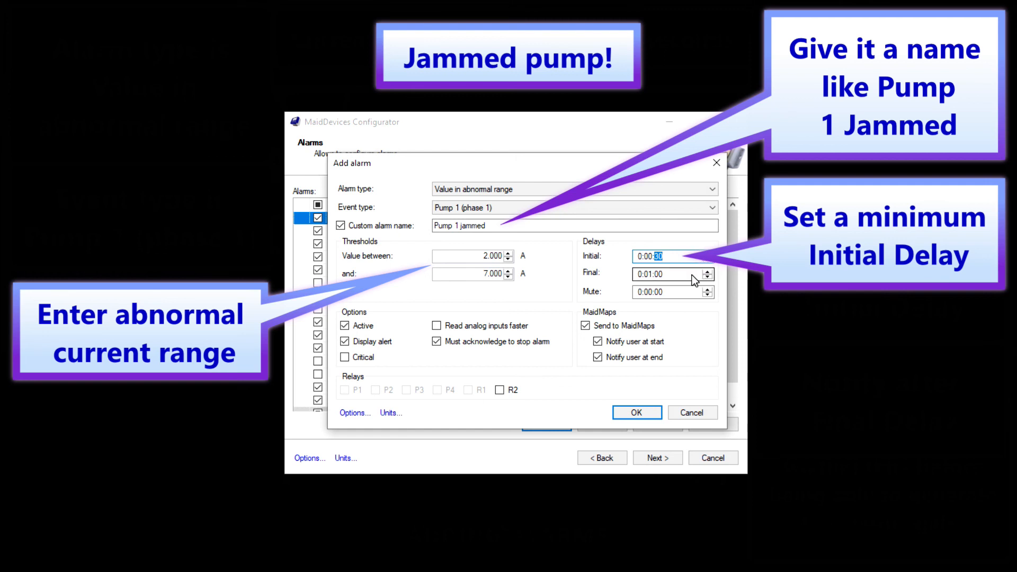
Keep the final delay at 1 minute and add the Pump 1 jammed alarm to the alarm list.
click(694, 279)
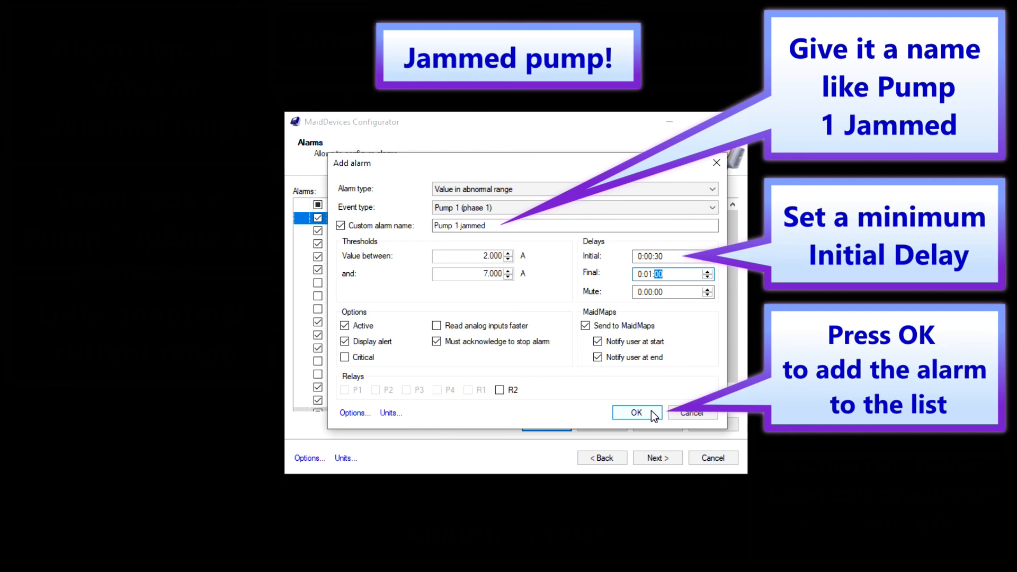
click(654, 415)
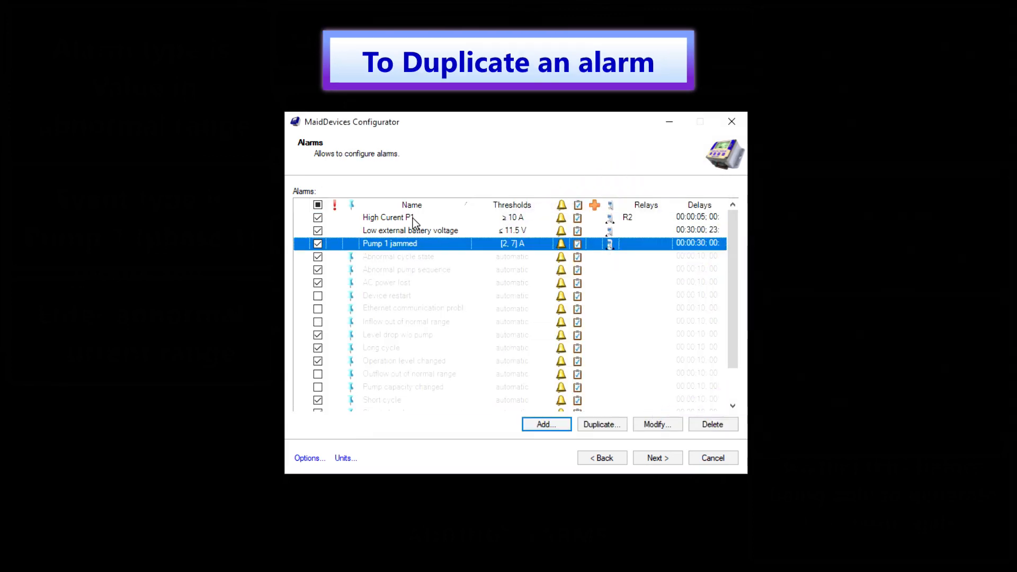
Duplicate the High Curent P1 alarm for the Pump 2 (phase 1) event type and name the copy High Curent P2.
click(412, 219)
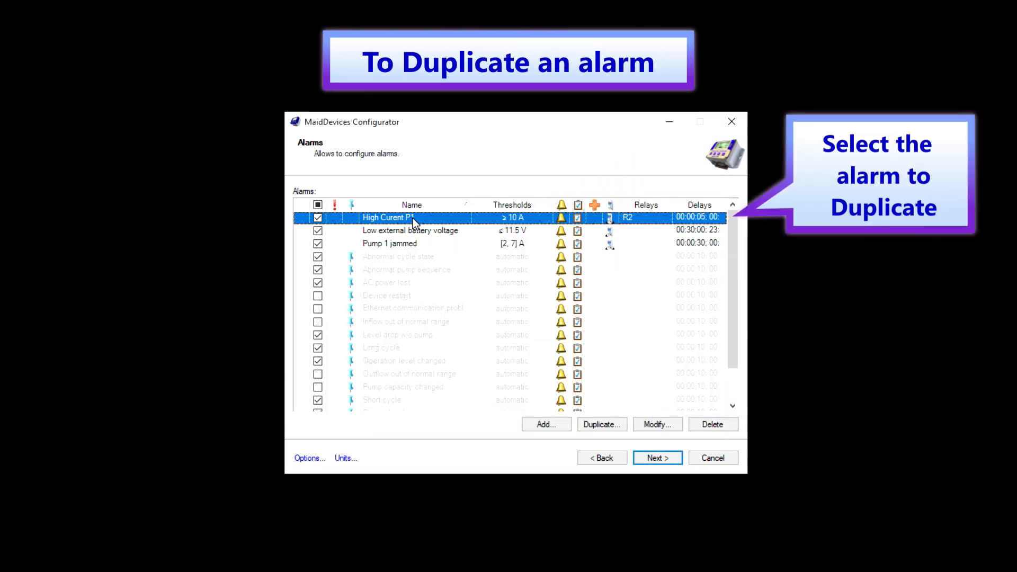
click(608, 423)
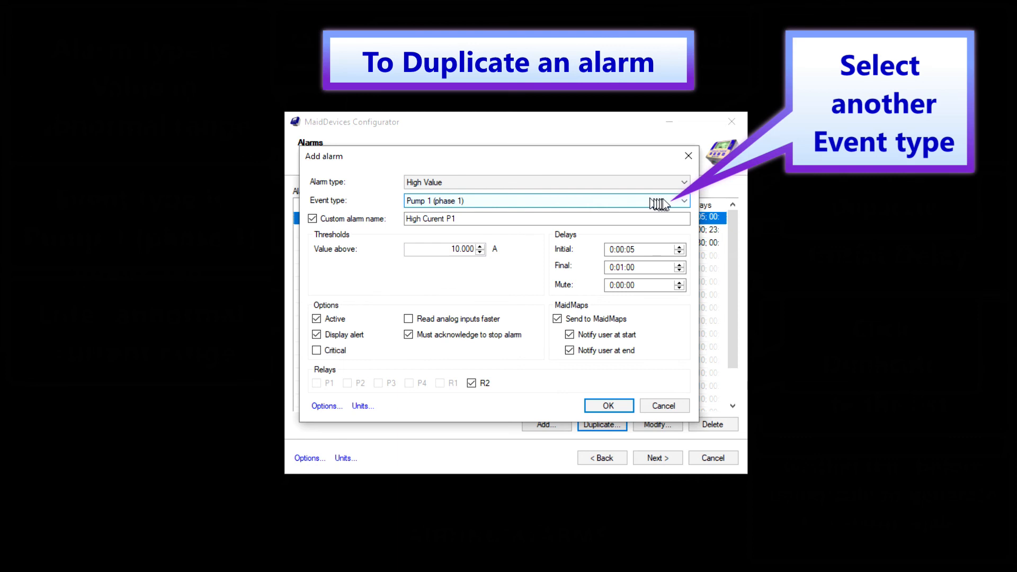
click(687, 199)
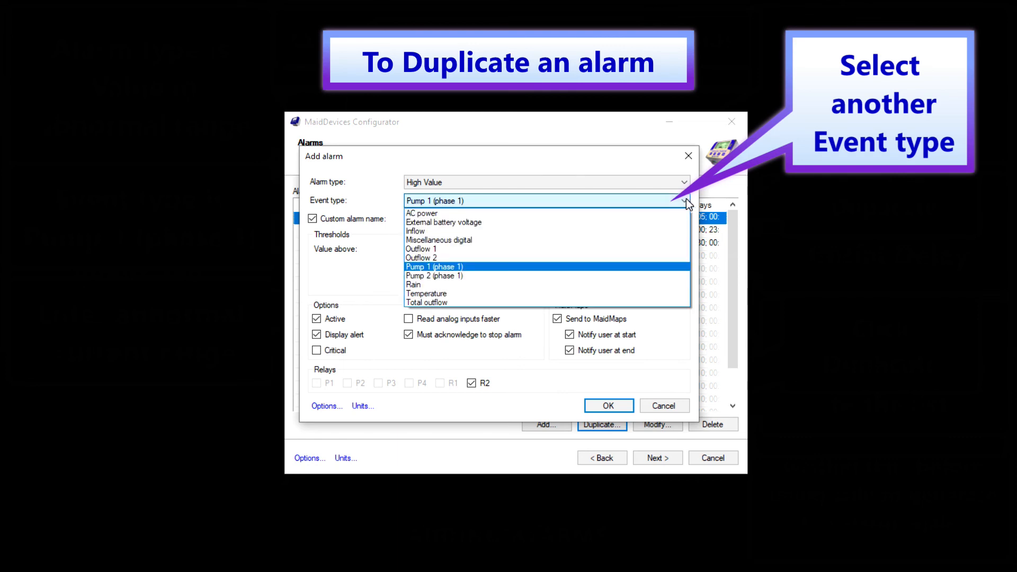
click(497, 272)
click(466, 217)
key(BackSpace)
text(2)
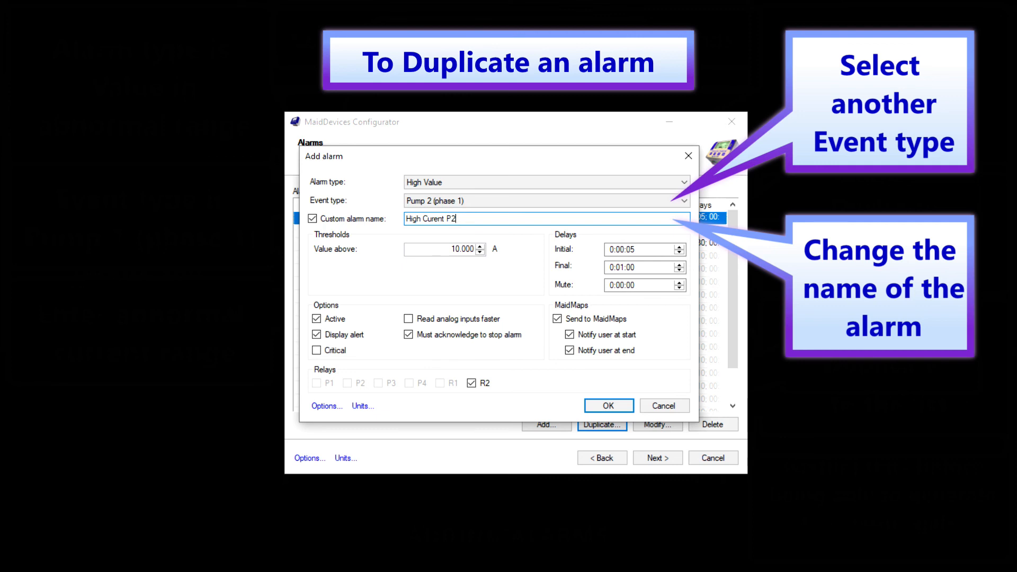
click(616, 406)
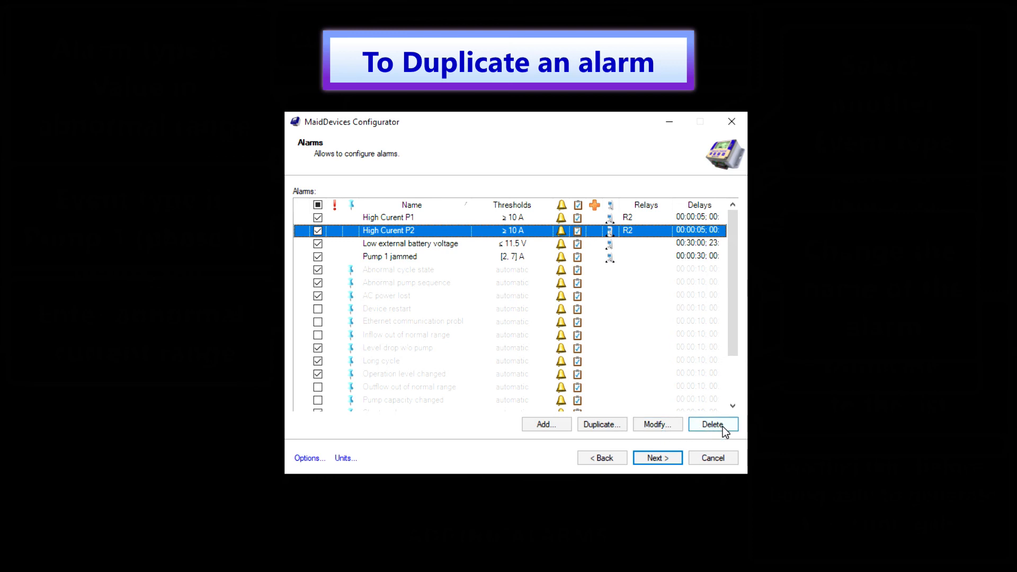
Proceed through communication setup and report options to the save folder page, keeping Maid Maps data every 5 minutes and data files once per day.
click(654, 459)
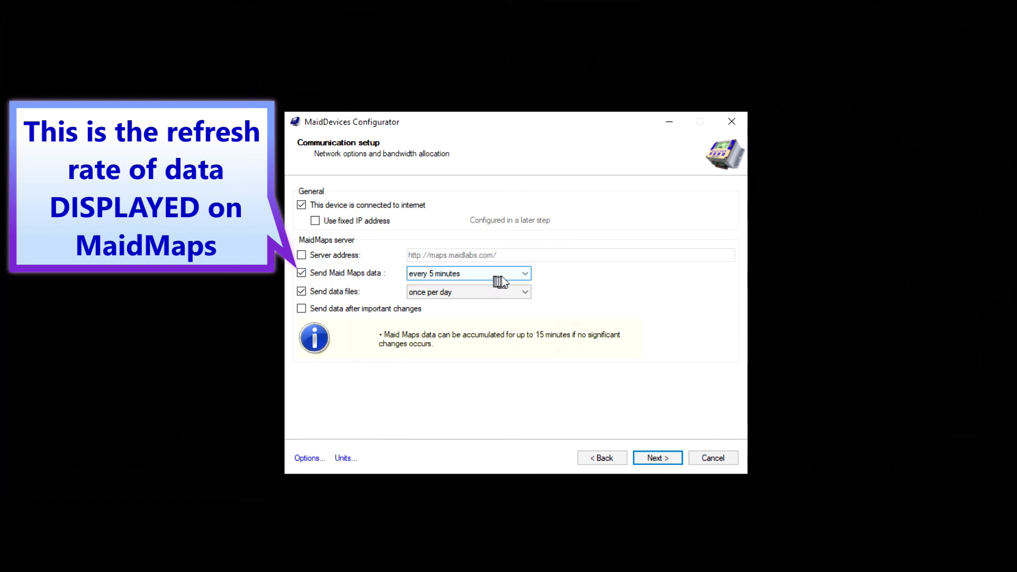
click(525, 277)
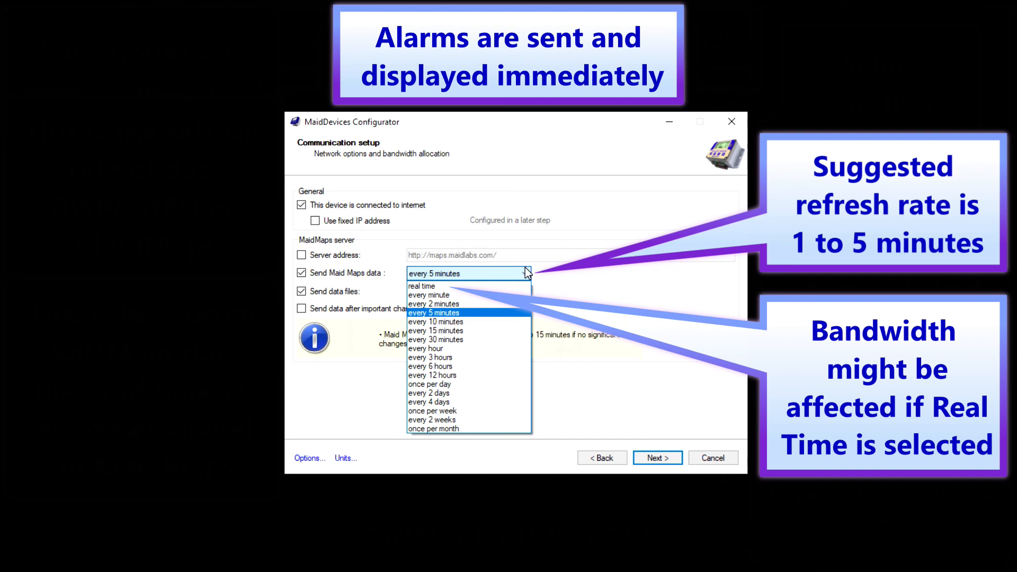
click(526, 292)
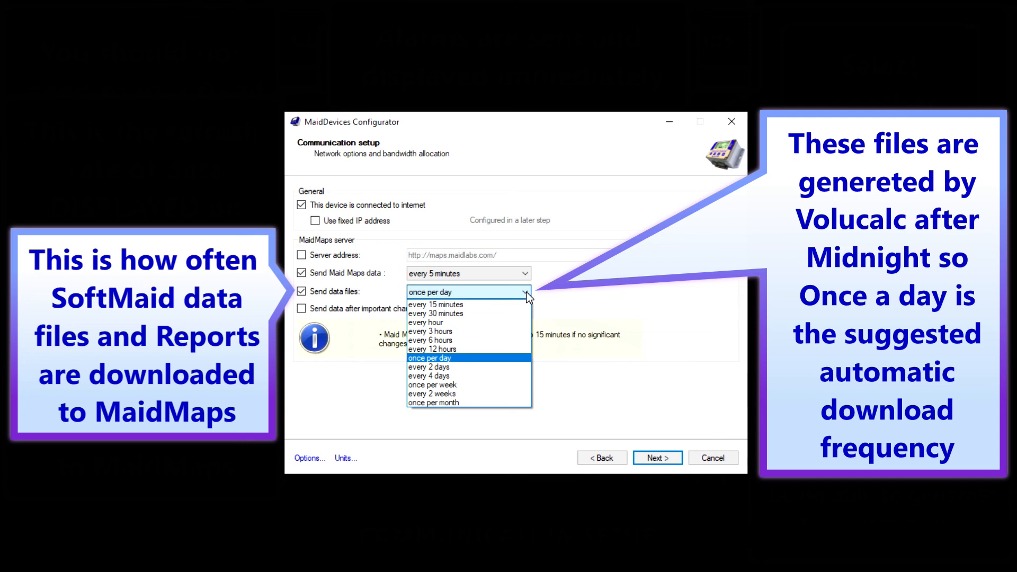
click(526, 293)
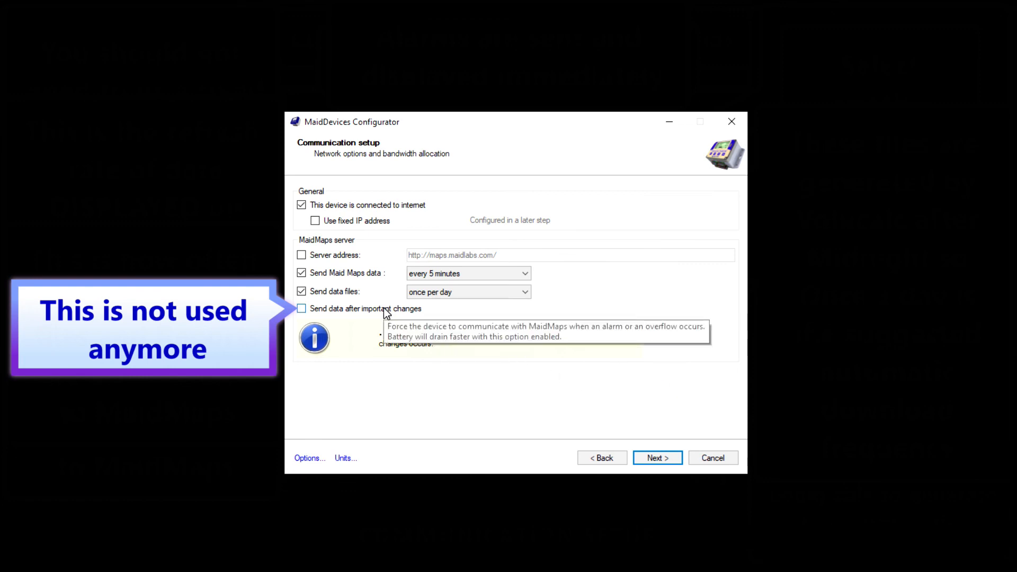
click(660, 458)
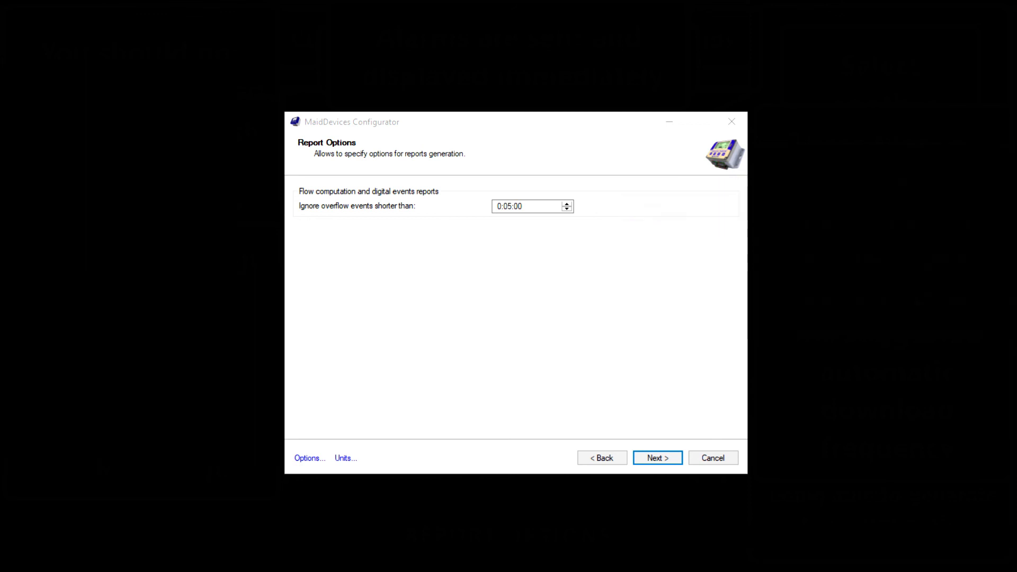
key(Return)
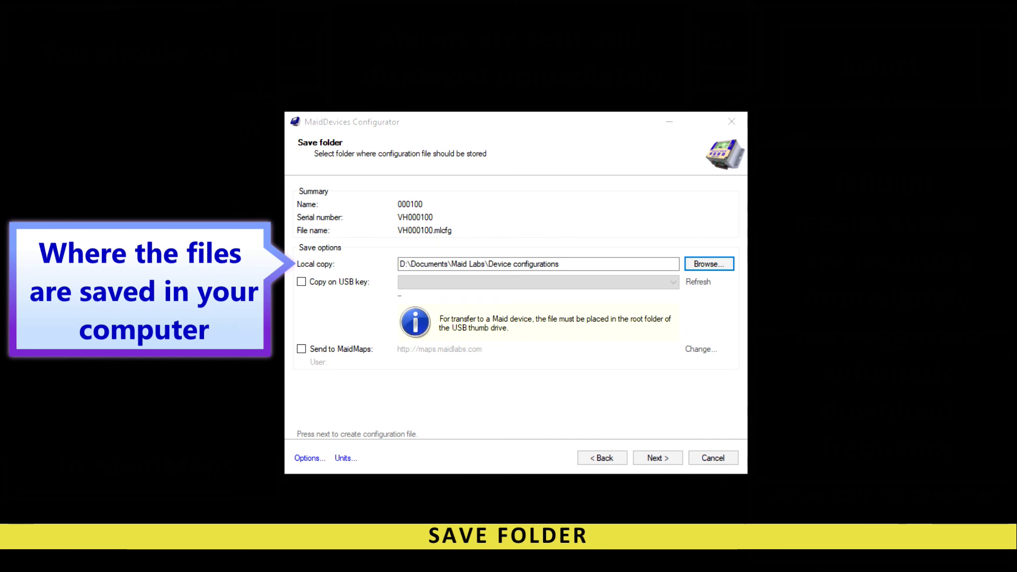
Enable copying the configuration file to a USB key, refresh the drive list and choose Disque amovible (E:).
click(653, 263)
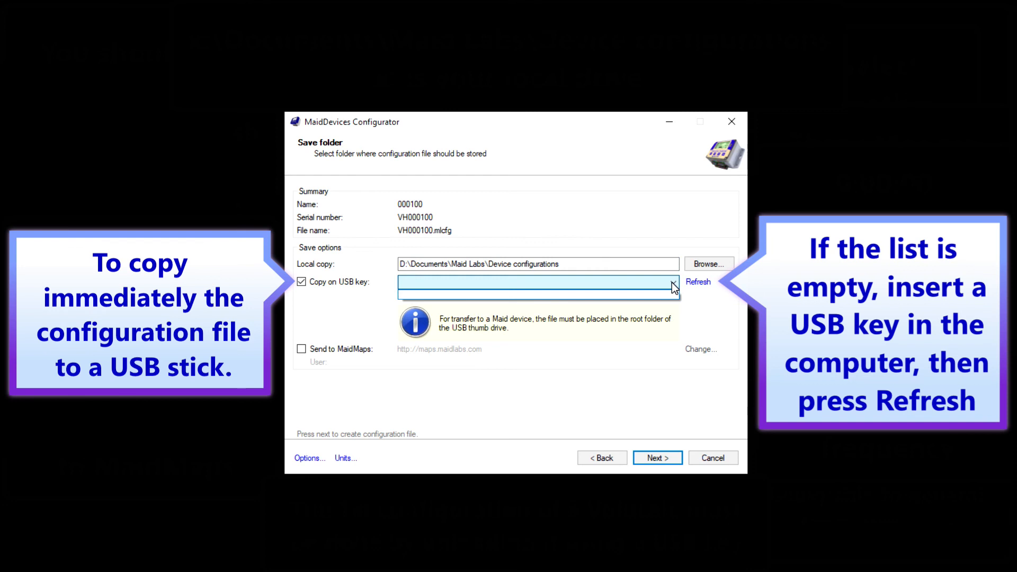
click(672, 279)
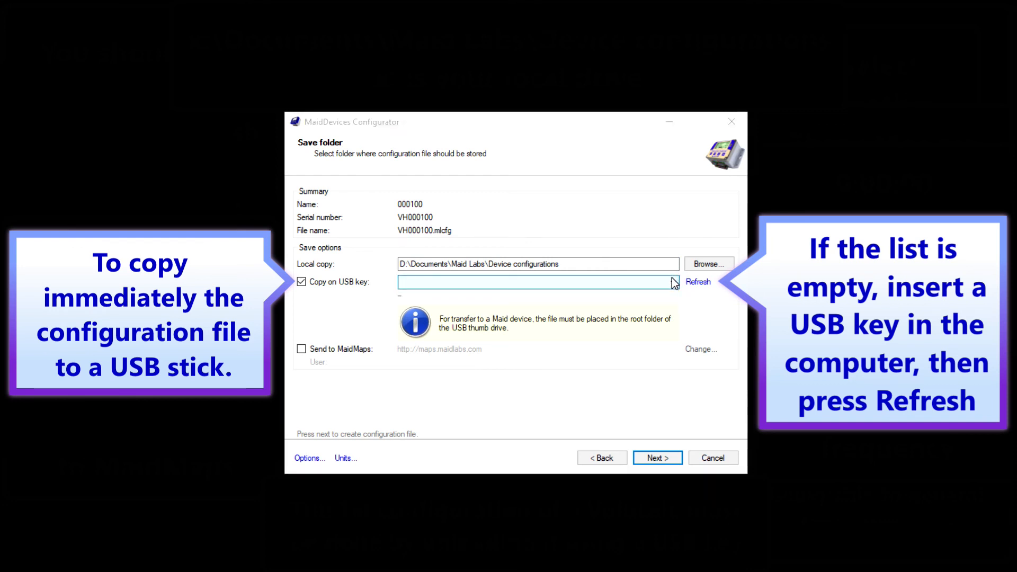
click(698, 282)
click(657, 282)
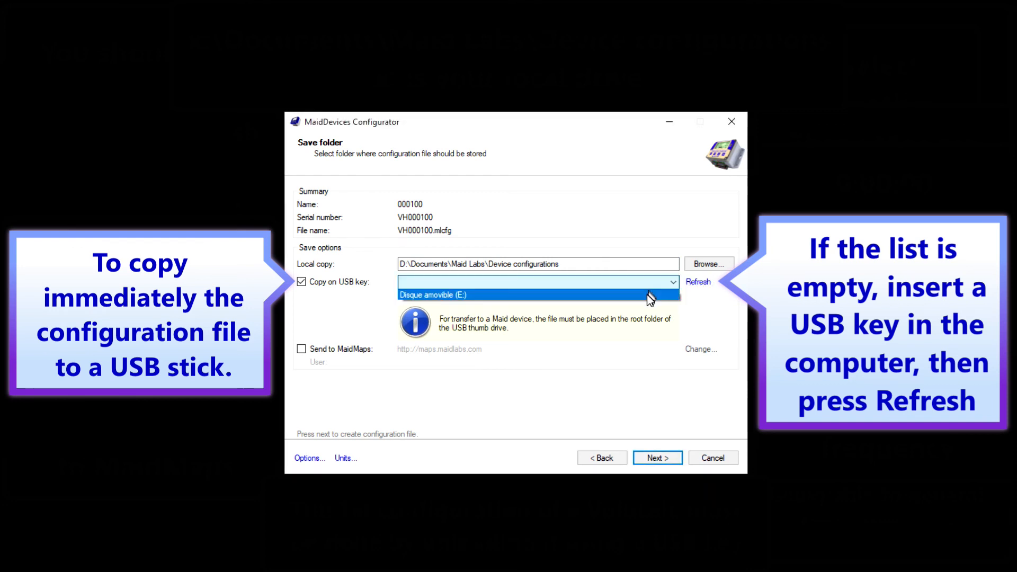
click(647, 295)
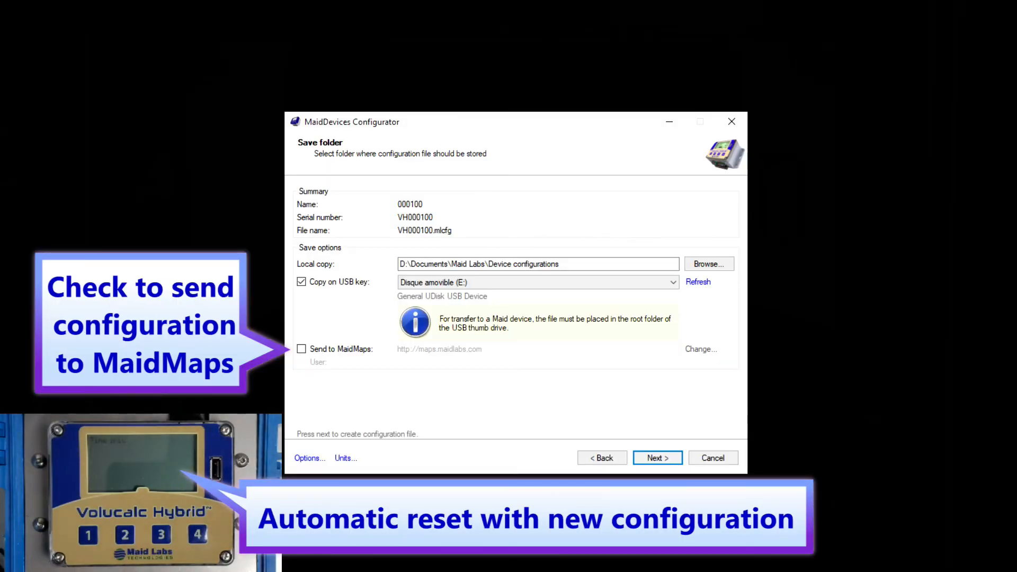
Enable sending the configuration to MaidMaps and accept the user authentication dialog with the user name and password left blank.
click(303, 349)
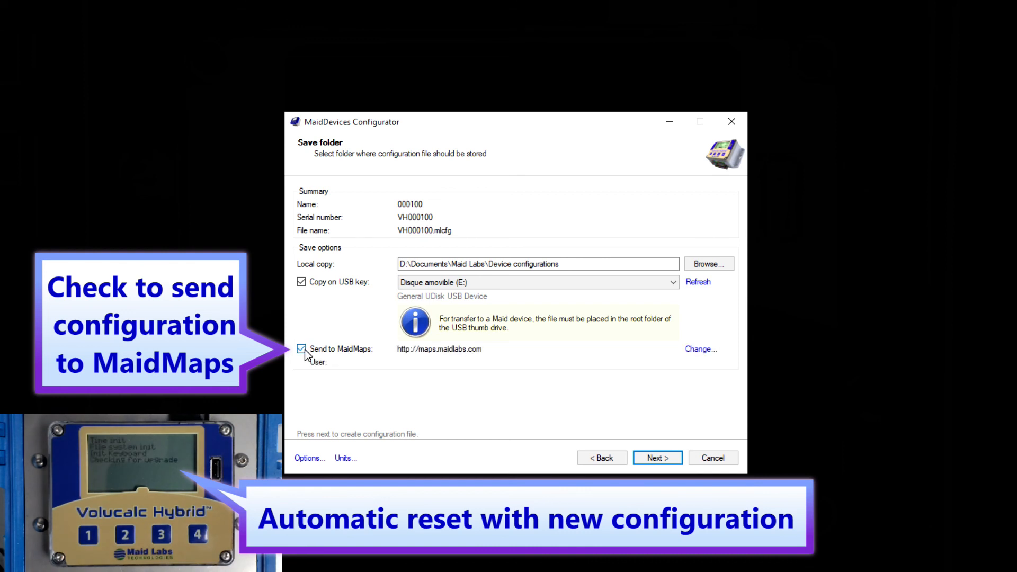
click(701, 349)
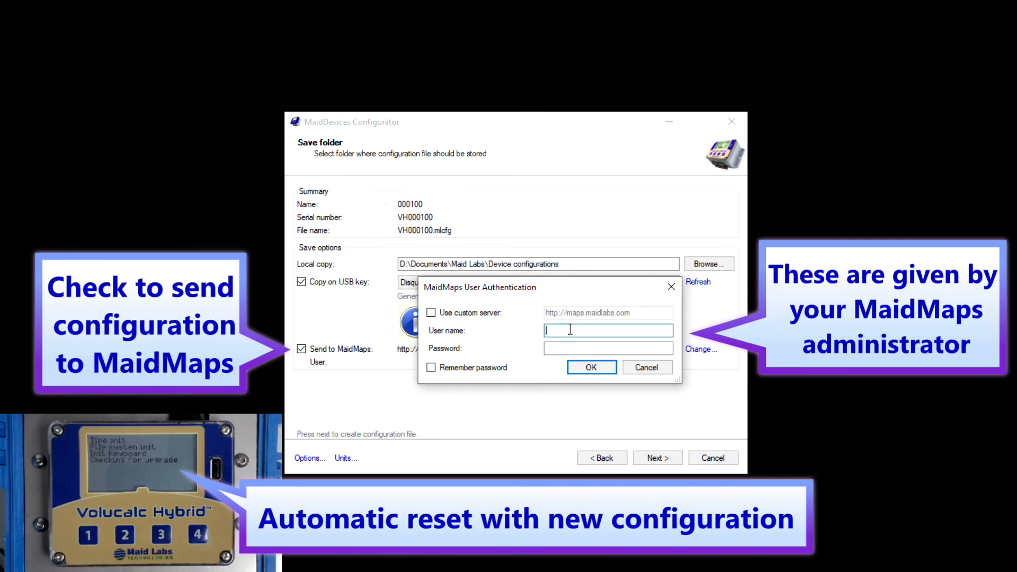
click(585, 348)
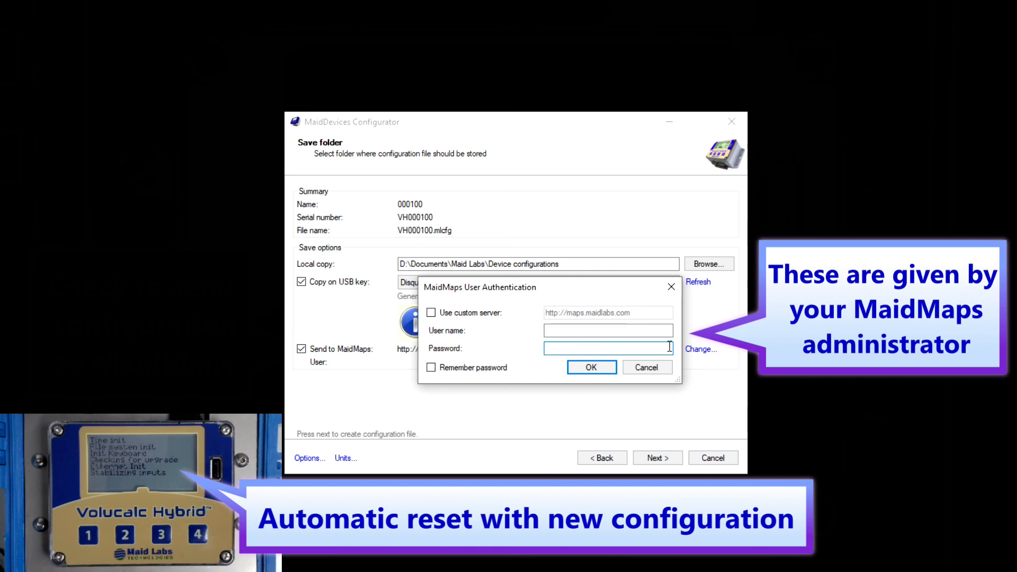
click(602, 368)
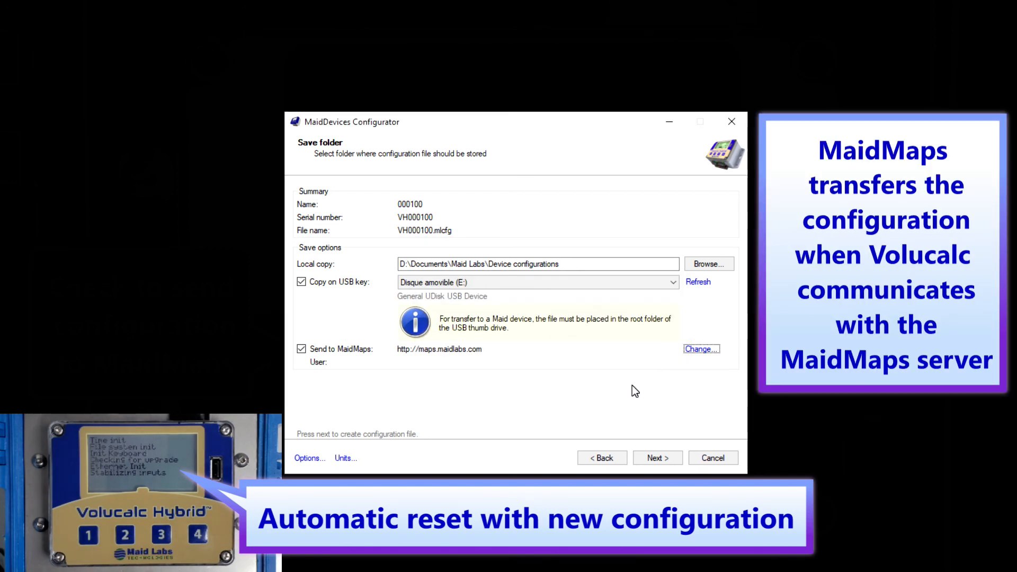